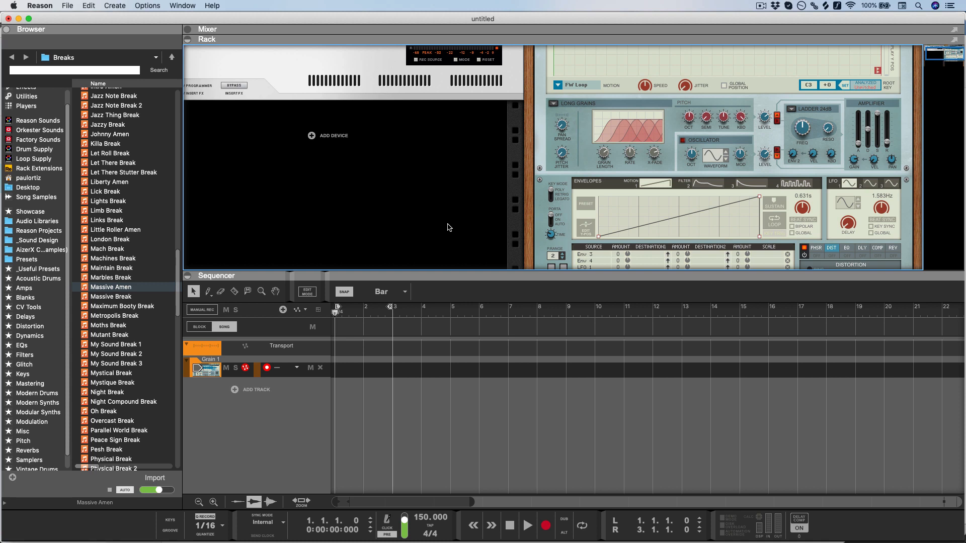
# Add the Massive Amen break to the sequencer as an audio clip, stretch it to two bars, and play it.
pyautogui.click(123, 286)
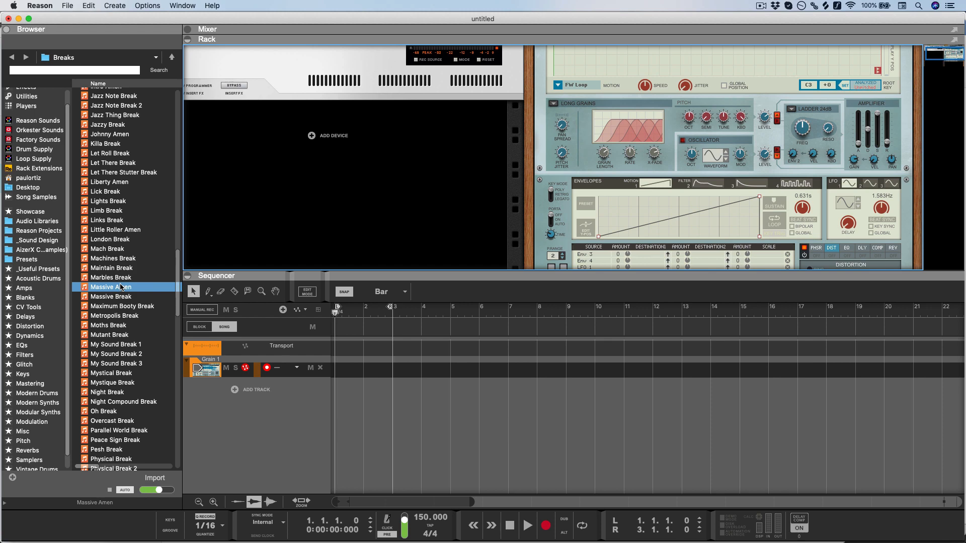
pyautogui.moveTo(121, 287); pyautogui.dragTo(336, 395)
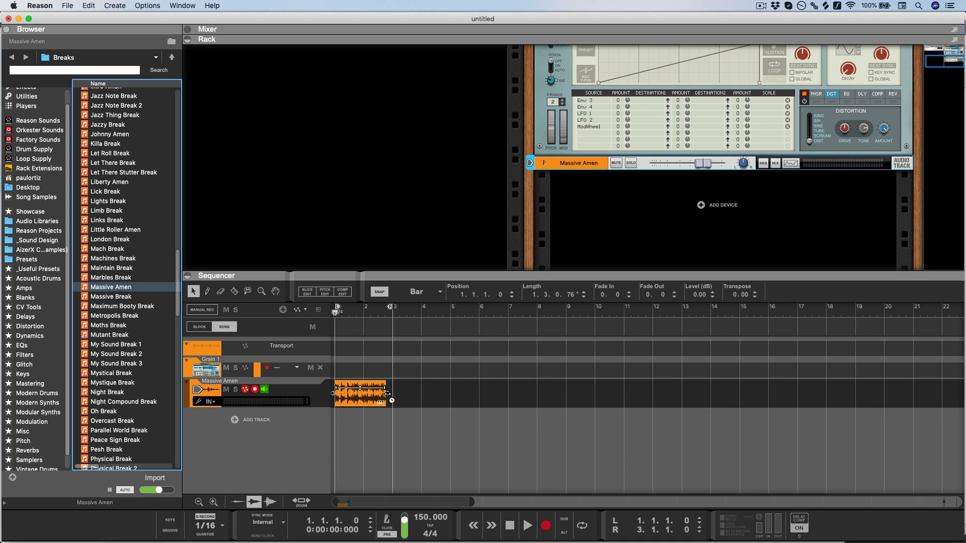
pyautogui.moveTo(387, 394)
pyautogui.mouseDown()
pyautogui.moveTo(441, 396)
pyautogui.moveTo(393, 395)
pyautogui.mouseUp()
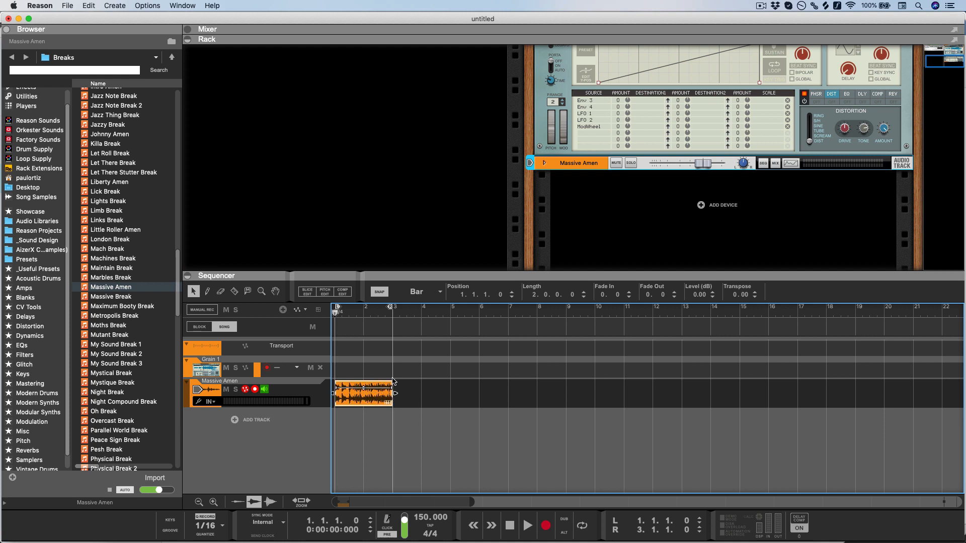
pyautogui.press('space')
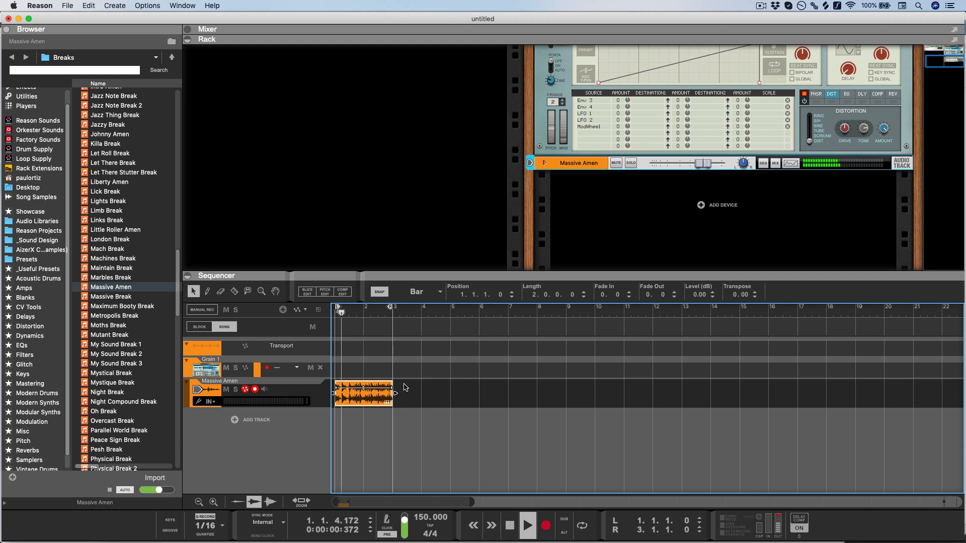
# Try the song tempo at 164 and at 159 while playing the Massive Amen loop.
pyautogui.doubleClick(426, 519)
pyautogui.write('164')
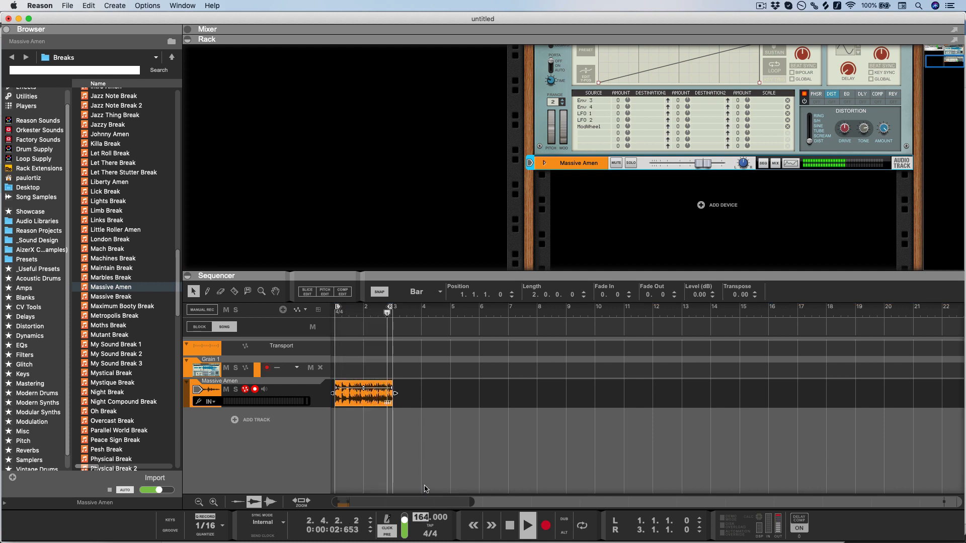
pyautogui.press('Return')
pyautogui.press('space')
pyautogui.press('space')
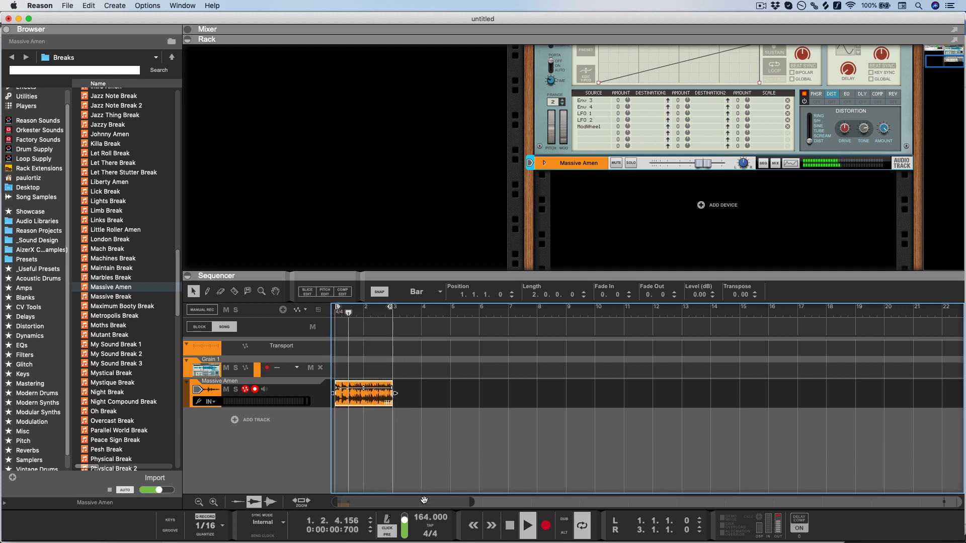
pyautogui.doubleClick(423, 519)
pyautogui.write('159')
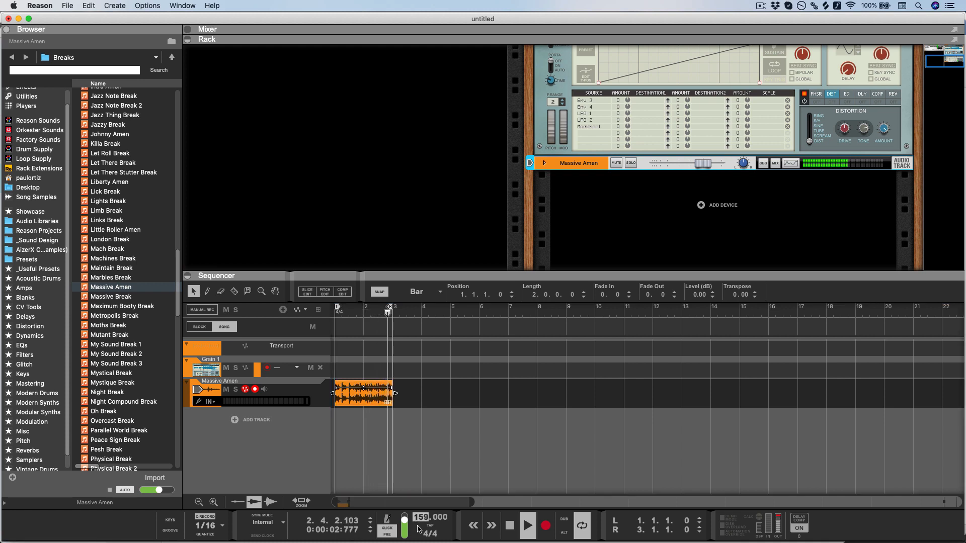
pyautogui.press('Return')
pyautogui.press('space')
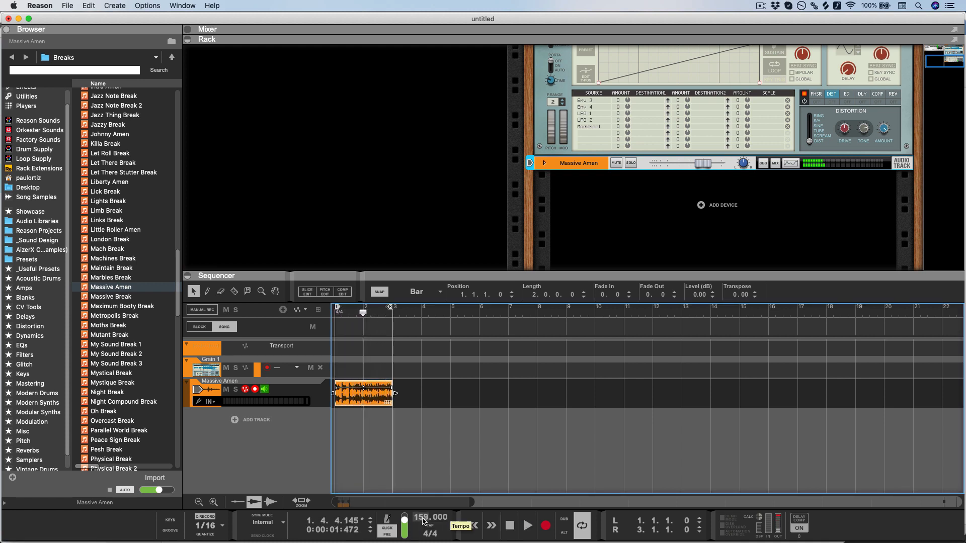
# Set the song tempo to 125 and play the stretched loop from the start.
pyautogui.doubleClick(423, 518)
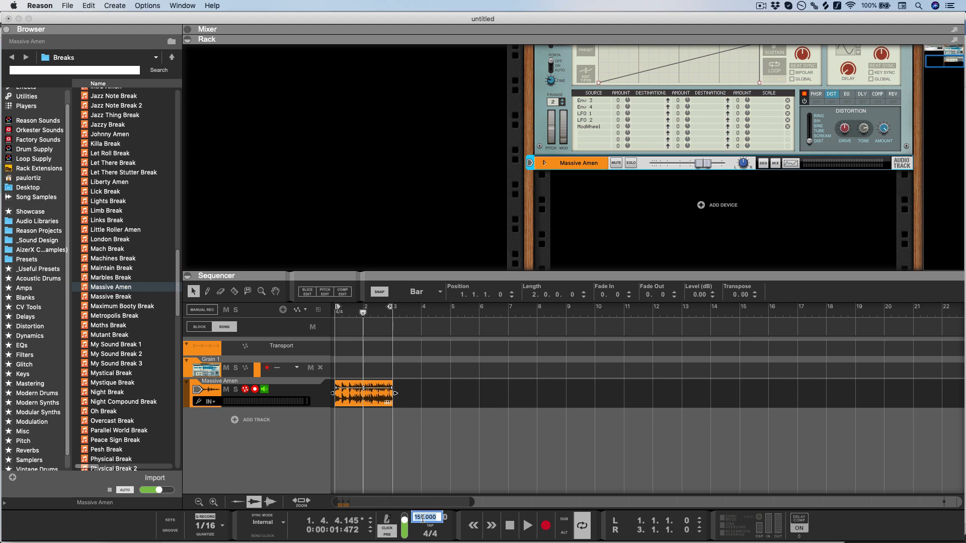
pyautogui.write('125')
pyautogui.press('Return')
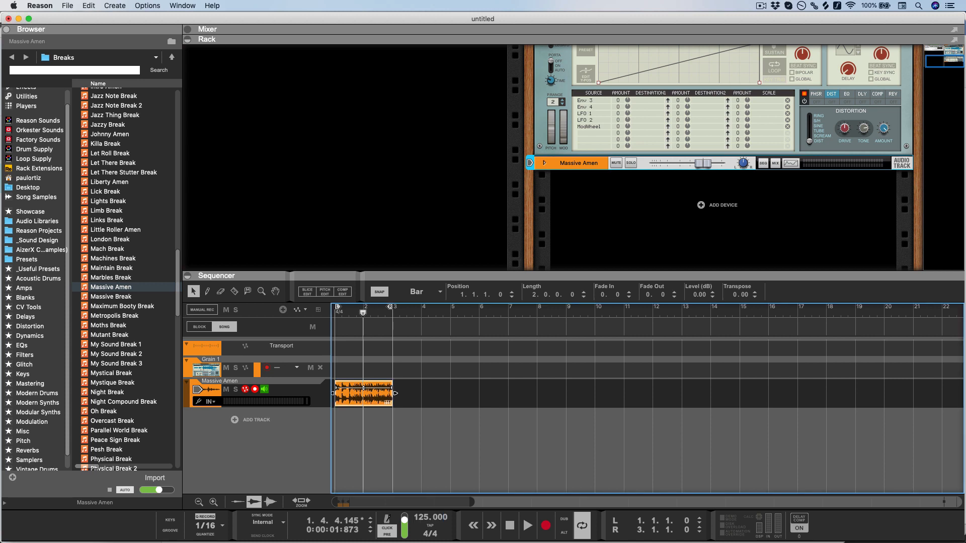
pyautogui.hotkey('shift', 'Return')
pyautogui.press('space')
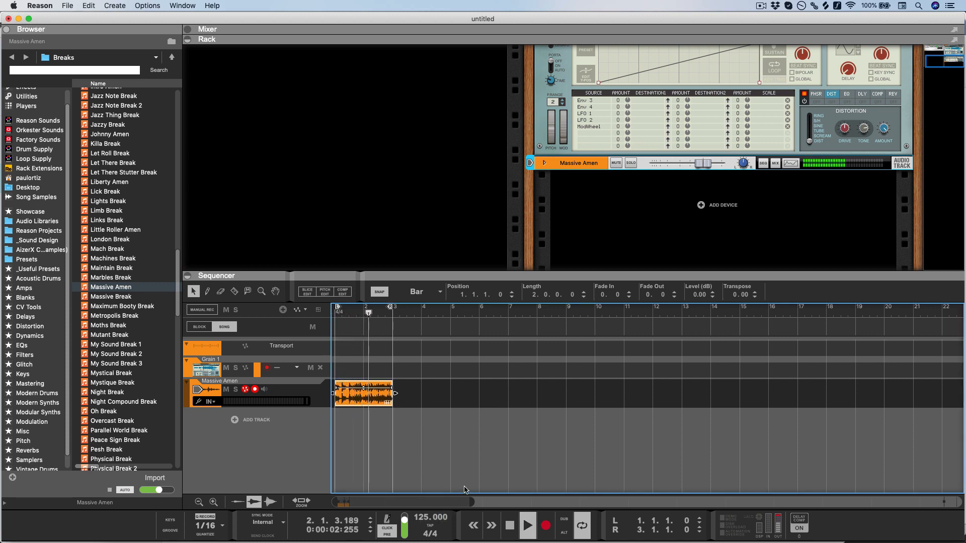
pyautogui.press('space')
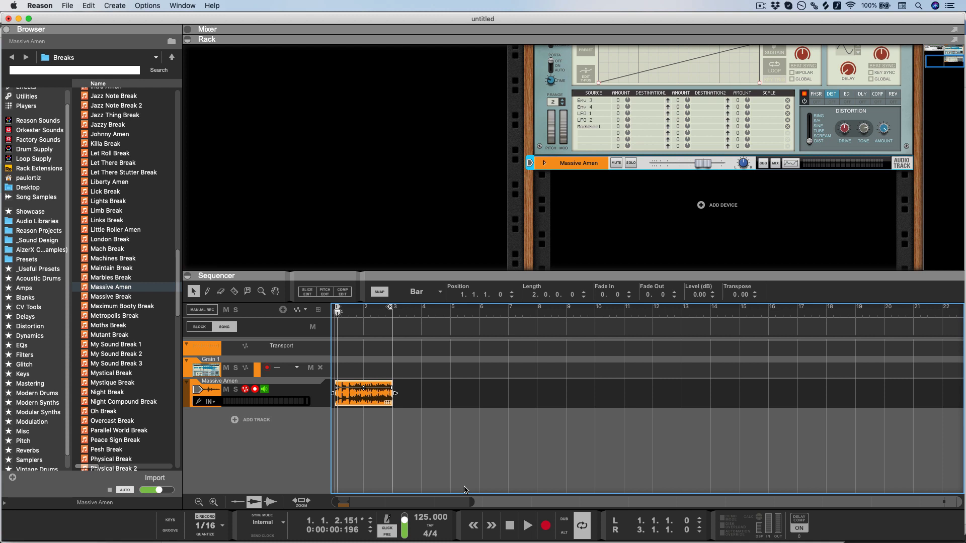
# Check the stretch and transpose types offered for the Massive Amen clip and mute the clip.
pyautogui.rightClick(367, 398)
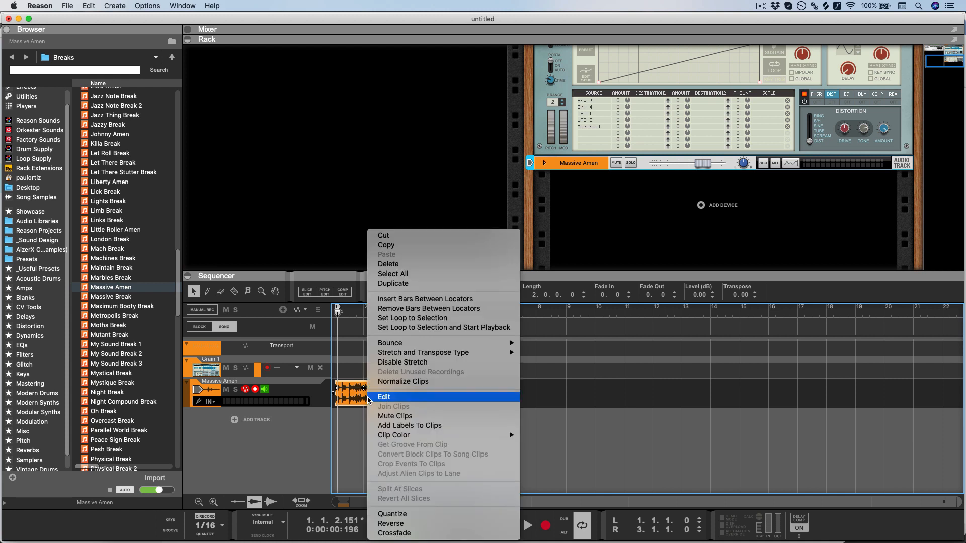
pyautogui.moveTo(473, 353)
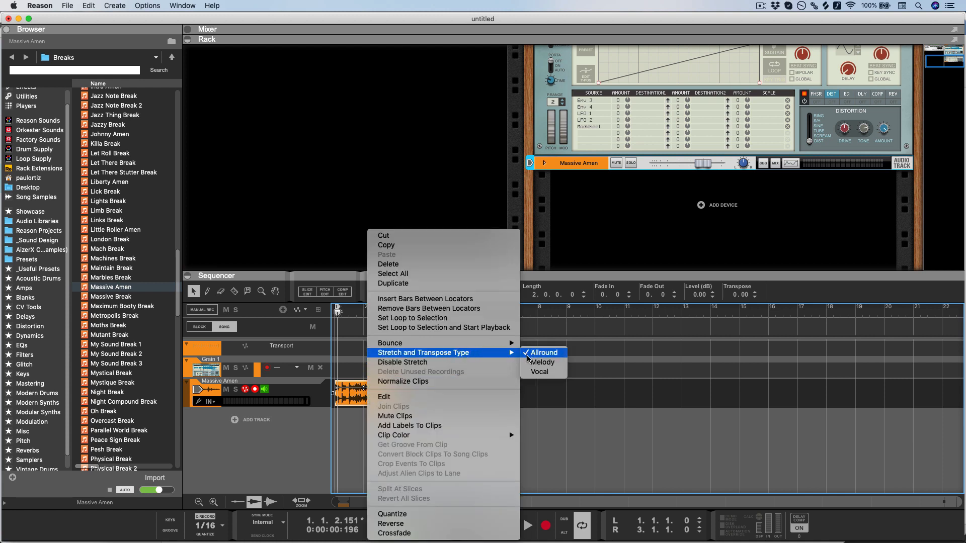
pyautogui.click(607, 414)
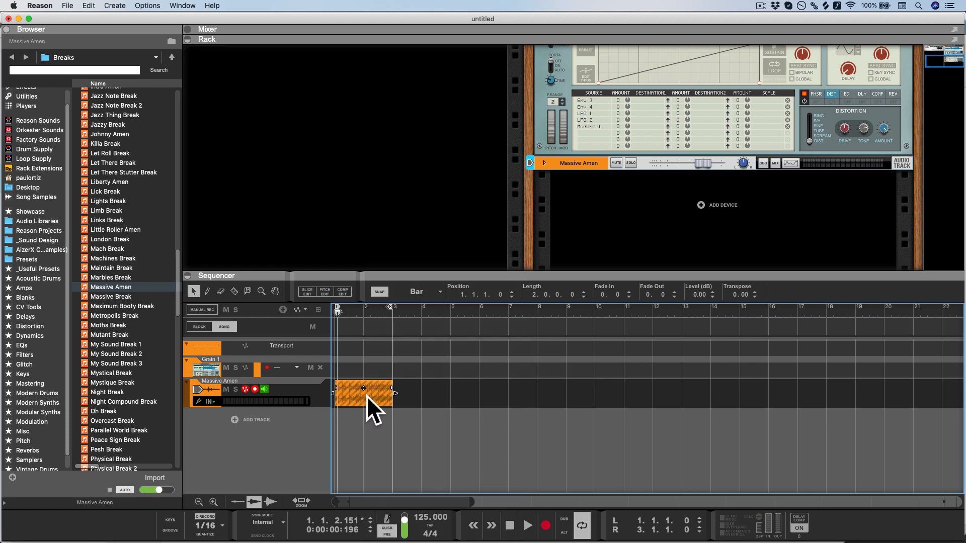
# In the Grain 1 device, extend the sample end to the full range and raise the amplifier decay to maximum.
pyautogui.scroll(8, 534, 252)
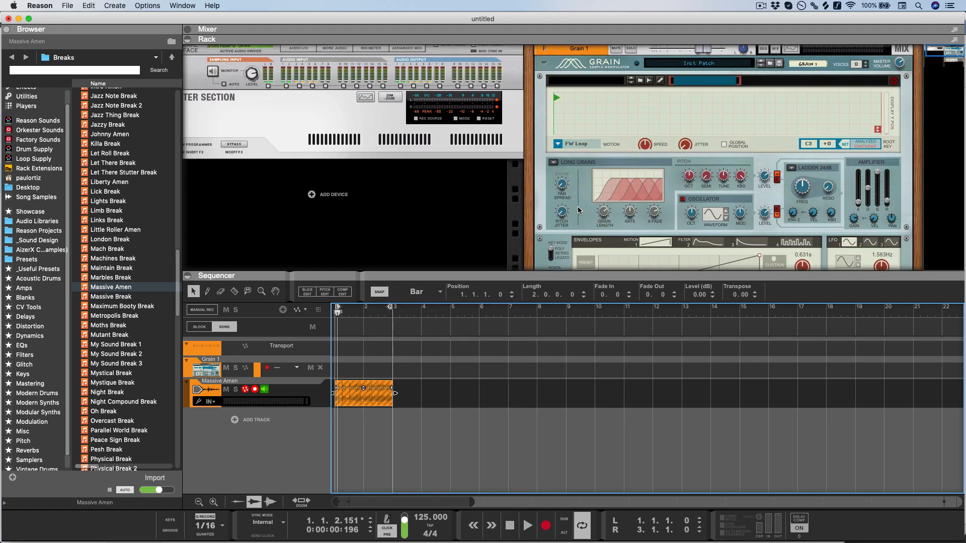
pyautogui.press('F6')
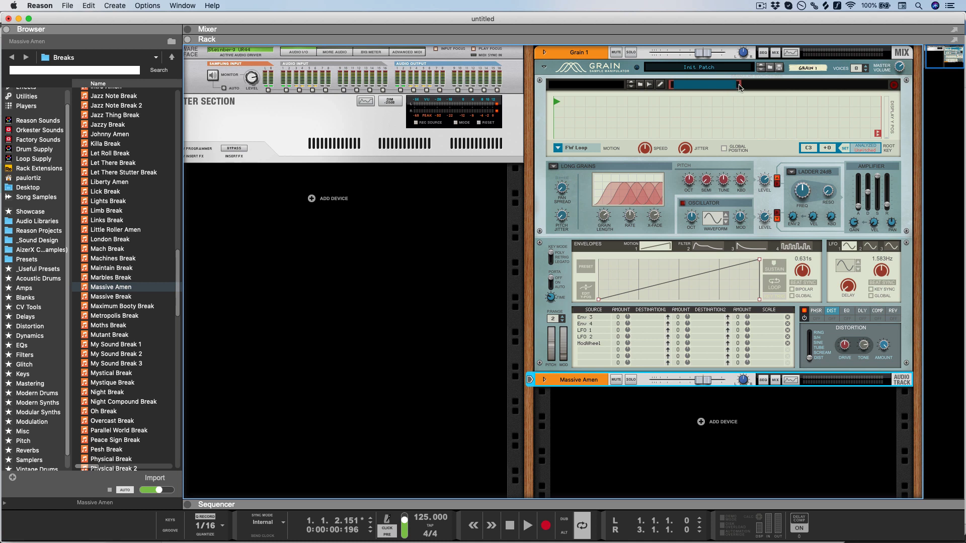
pyautogui.moveTo(740, 87); pyautogui.dragTo(884, 92)
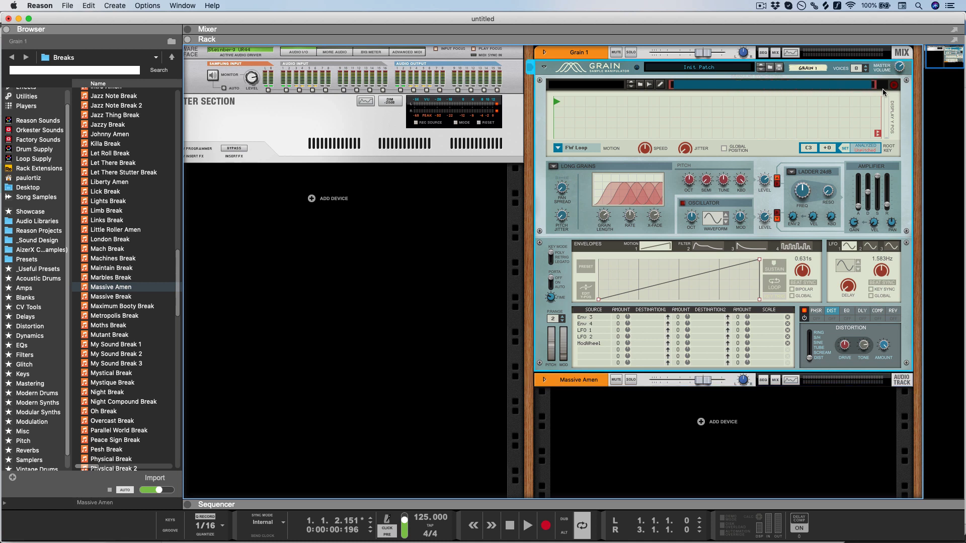
pyautogui.moveTo(869, 193); pyautogui.dragTo(868, 176)
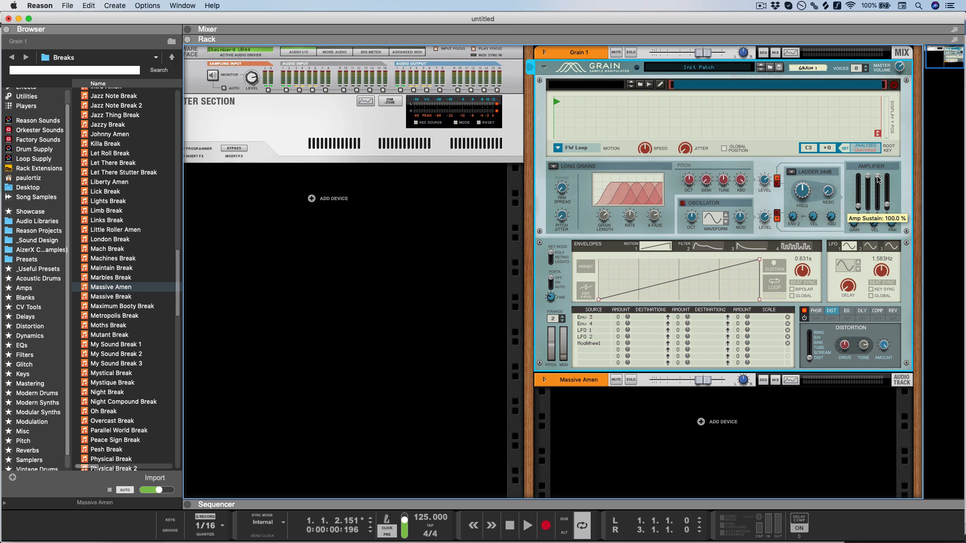
# Set Grain's motion to Envelope 1 and loop the motion envelope with beat sync at a rate of 2 bars.
pyautogui.click(558, 148)
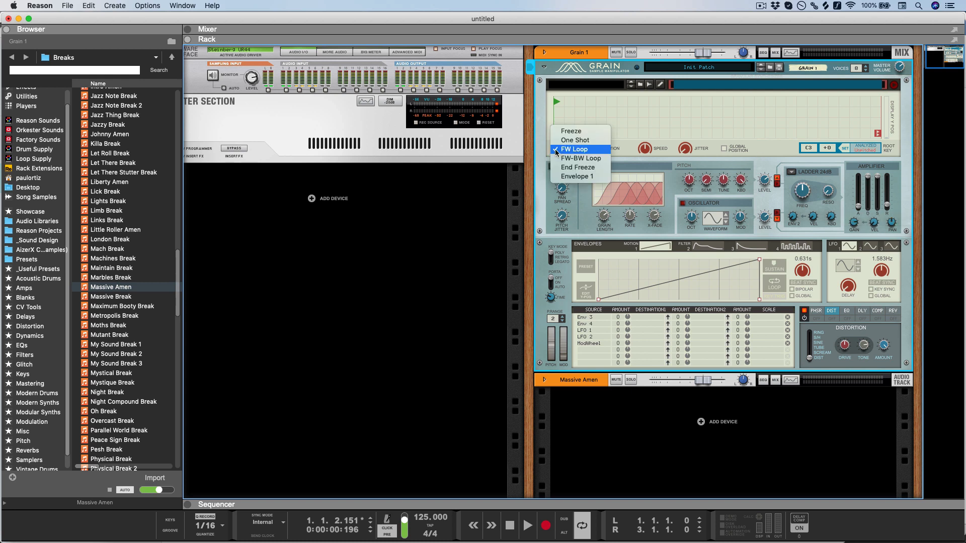
pyautogui.click(567, 177)
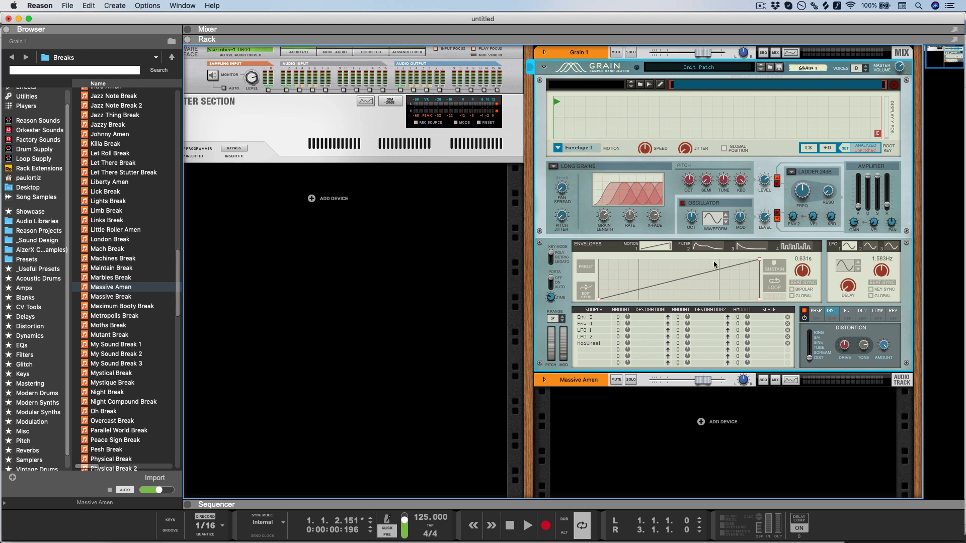
pyautogui.click(774, 285)
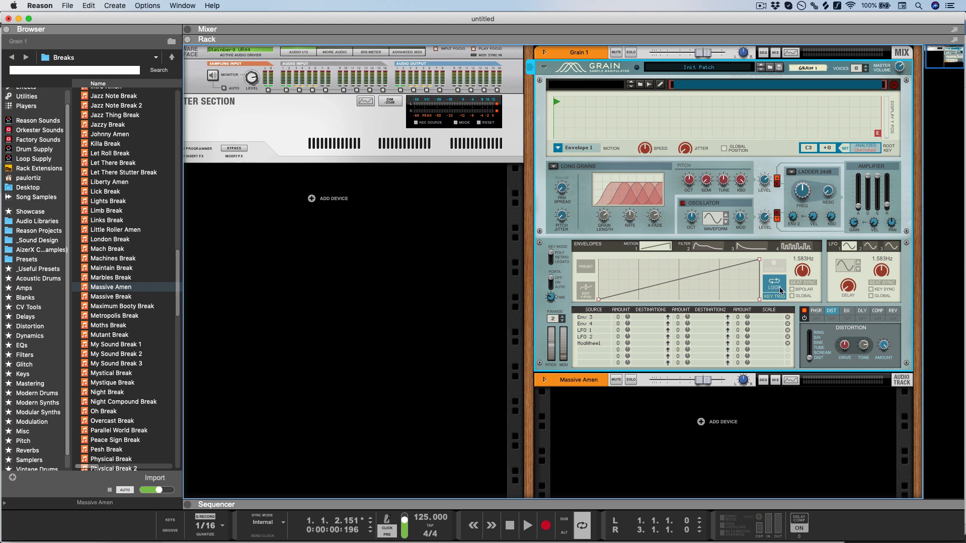
pyautogui.click(803, 282)
pyautogui.moveTo(804, 283); pyautogui.dragTo(802, 300)
# Switch Grain's playback algorithm to Tape and load the Massive Amen break as its sample.
pyautogui.click(553, 167)
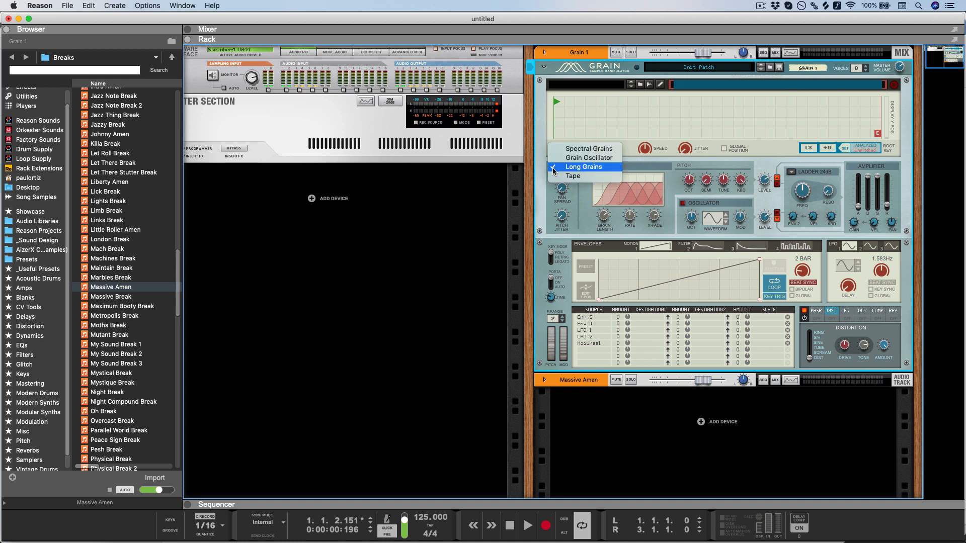
pyautogui.click(556, 176)
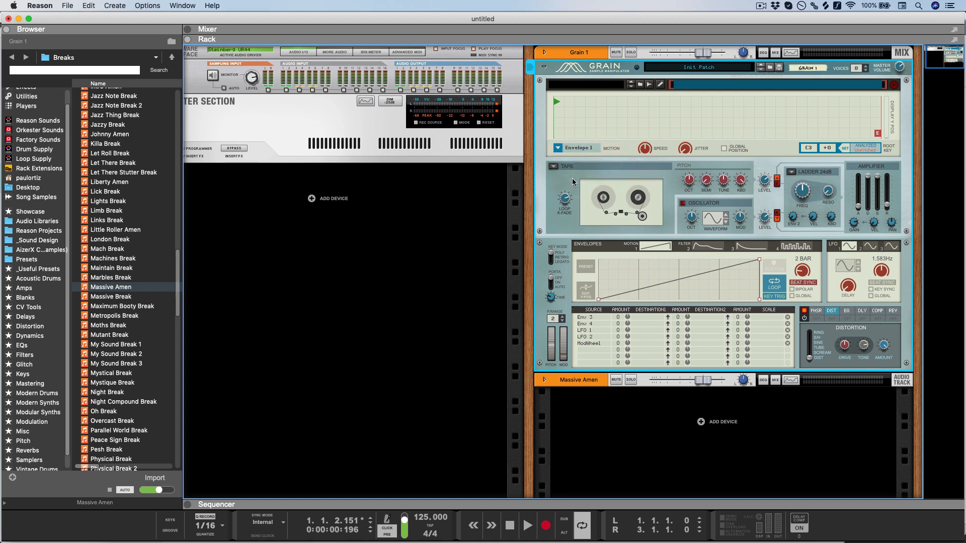
pyautogui.click(107, 290)
pyautogui.moveTo(106, 290); pyautogui.dragTo(575, 152)
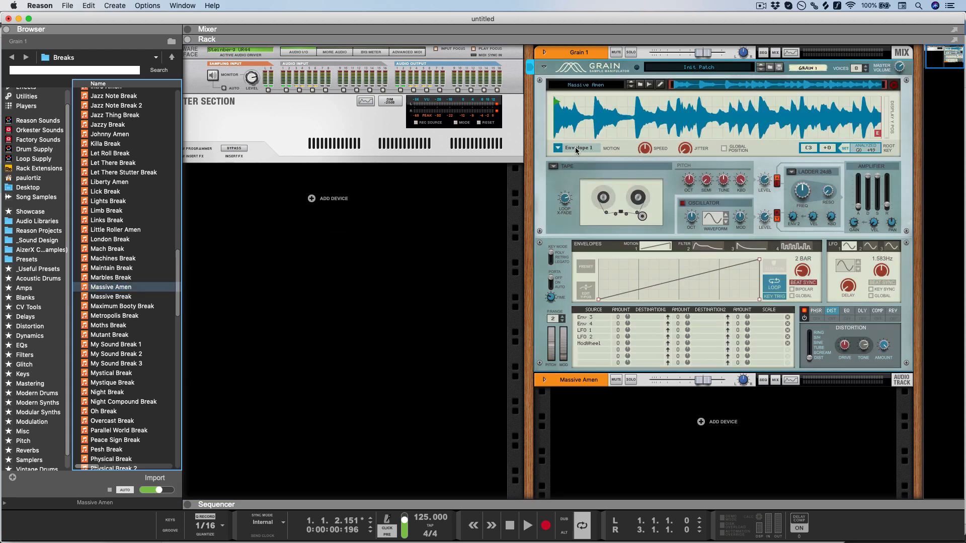
# Play the break through Grain from the song start while raising the tempo to 128.
pyautogui.hotkey('shift', 'Return')
pyautogui.click(768, 119)
pyautogui.press('space')
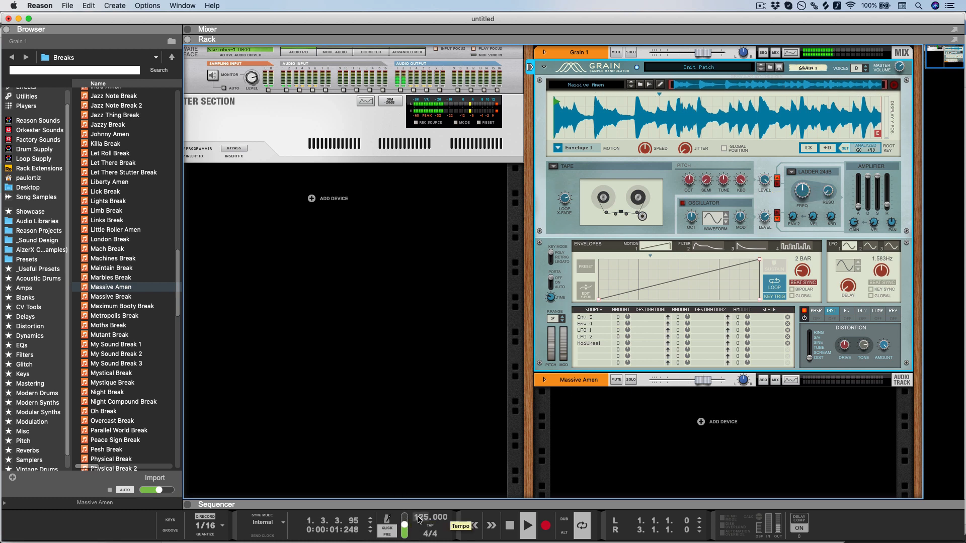
pyautogui.moveTo(419, 520); pyautogui.dragTo(436, 498)
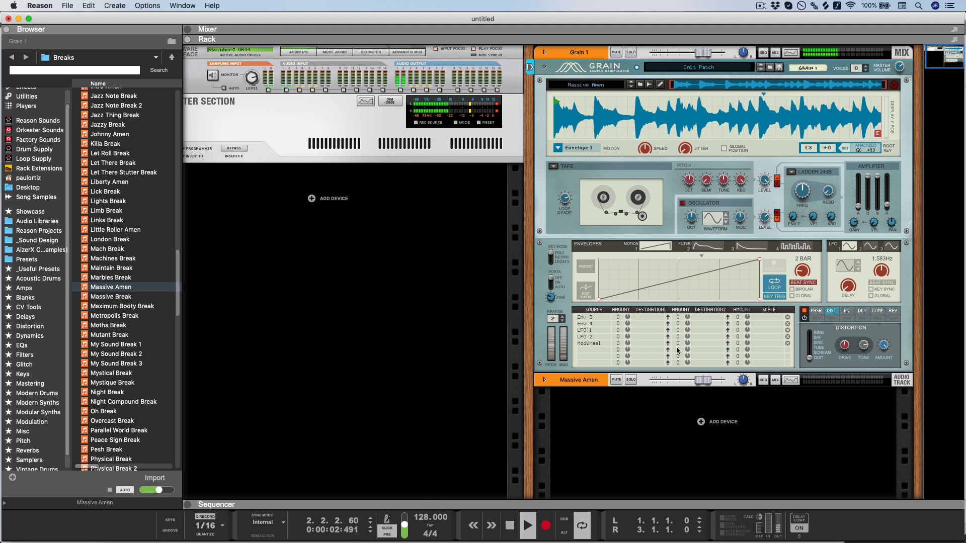
pyautogui.press('space')
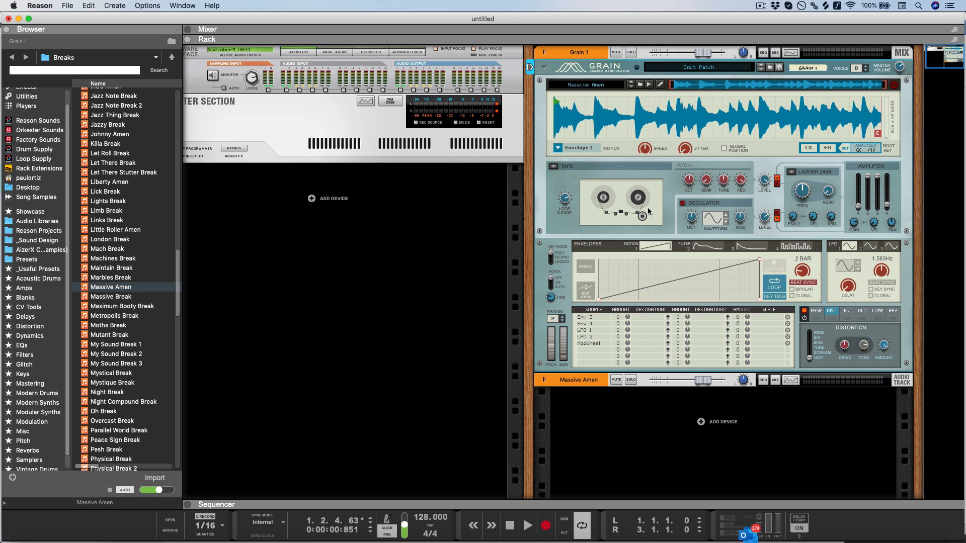
# Create a two-bar note clip on the Grain 1 track in the sequencer and open it for editing.
pyautogui.press('F7')
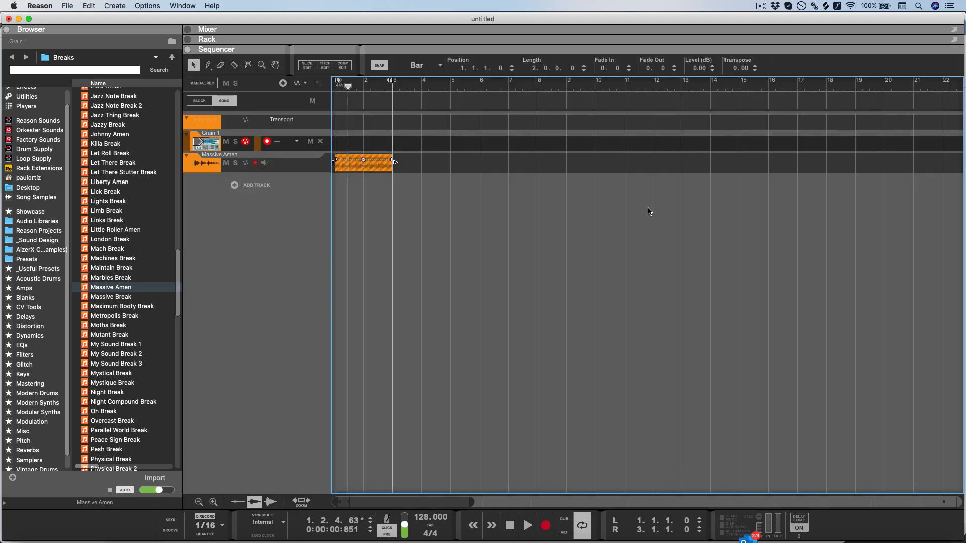
pyautogui.doubleClick(343, 146)
pyautogui.doubleClick(364, 147)
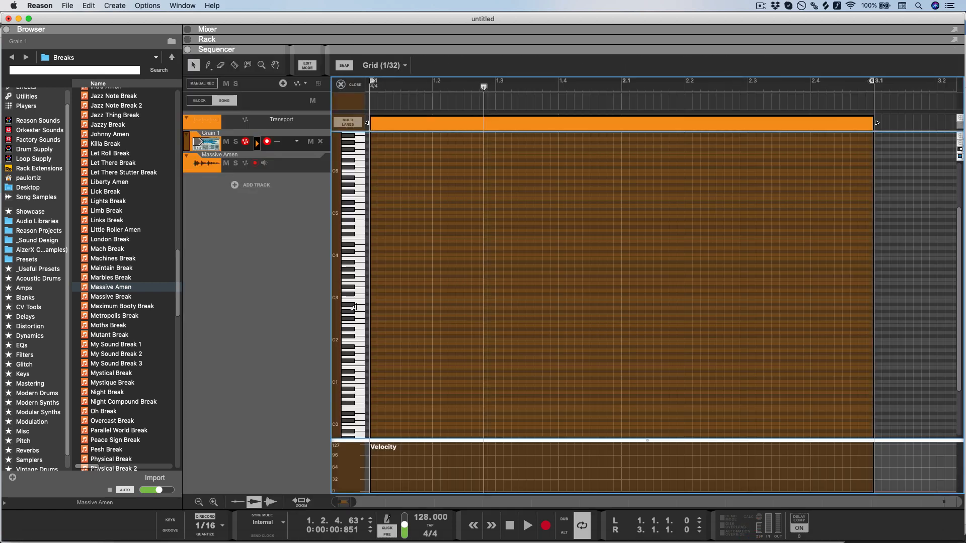
# Draw a C3 note across the full two bars of the Grain 1 clip and play back the result.
pyautogui.click(358, 298)
pyautogui.click(358, 297)
pyautogui.moveTo(373, 294); pyautogui.dragTo(866, 297)
pyautogui.press('space')
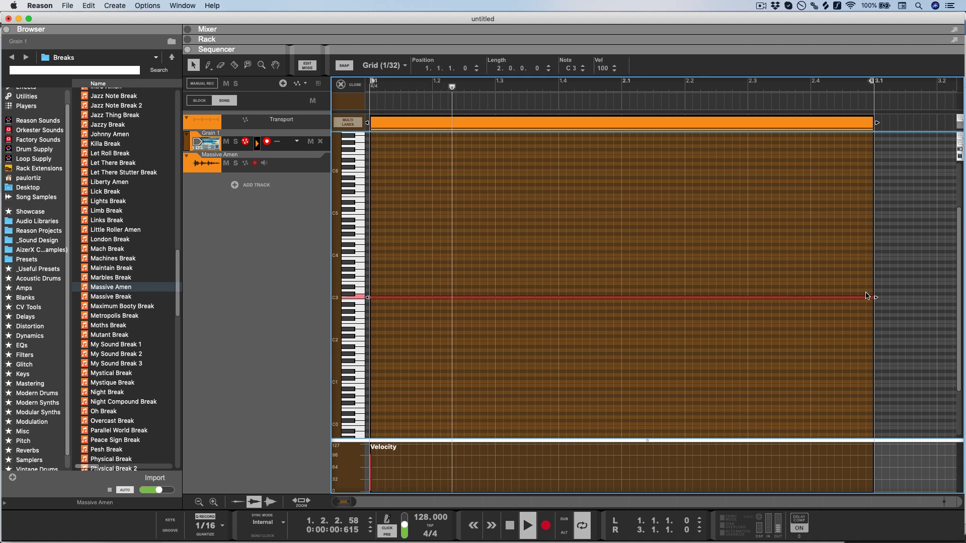
pyautogui.press('super+e')
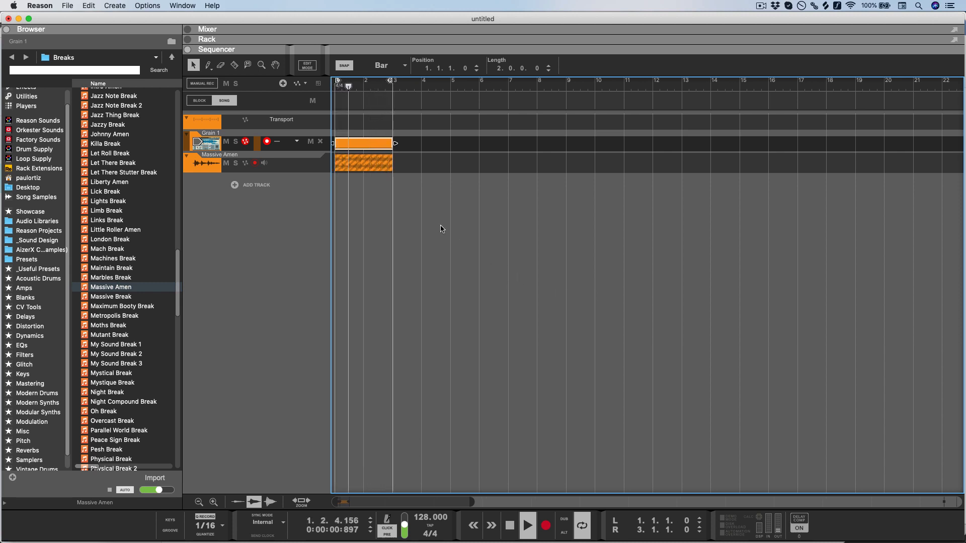
pyautogui.press('space')
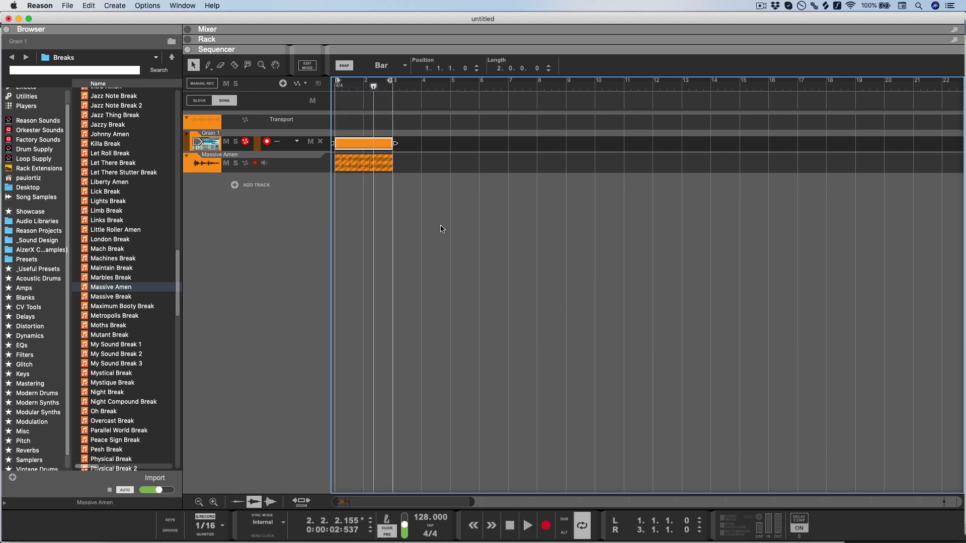
# Duplicate the Grain 1 track together with its device.
pyautogui.rightClick(189, 143)
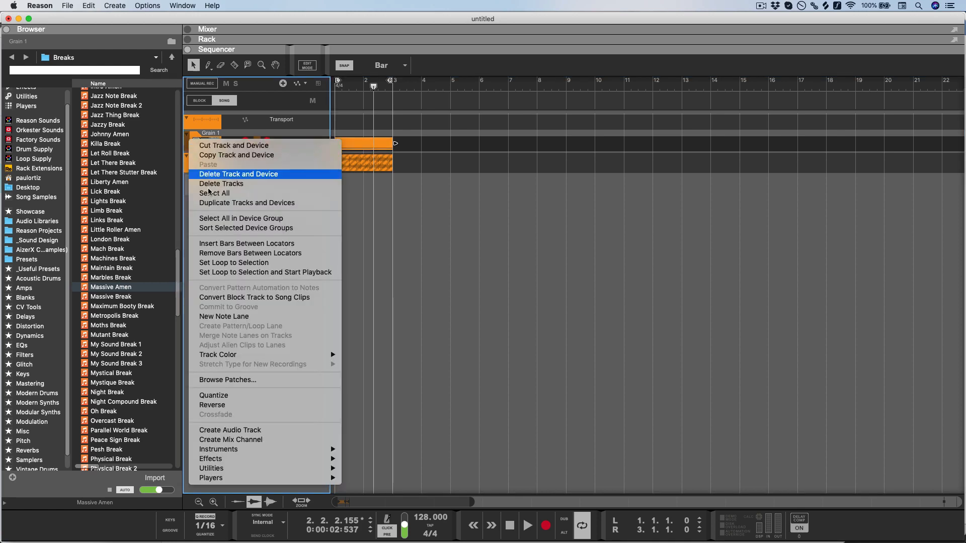
pyautogui.click(211, 204)
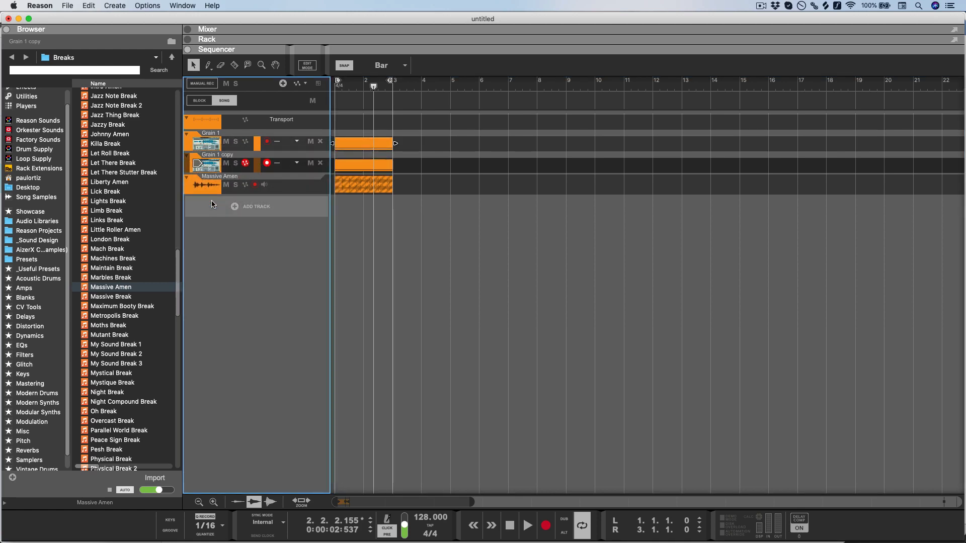
# Load the Effect Break sample into the Grain 1 copy device and set its motion envelope to 4 bars.
pyautogui.press('F6')
pyautogui.scroll(10, 575, 220)
pyautogui.scroll(-10, 575, 219)
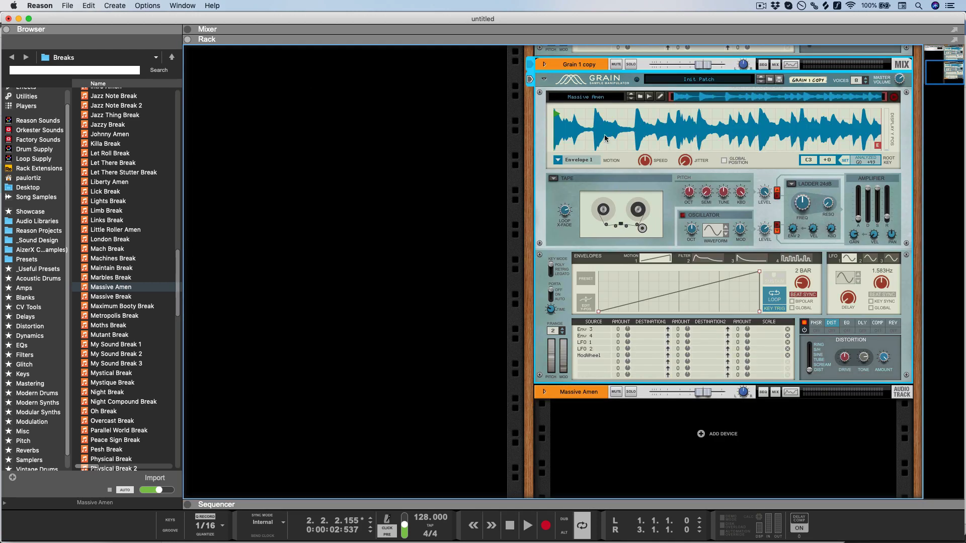
pyautogui.click(631, 99)
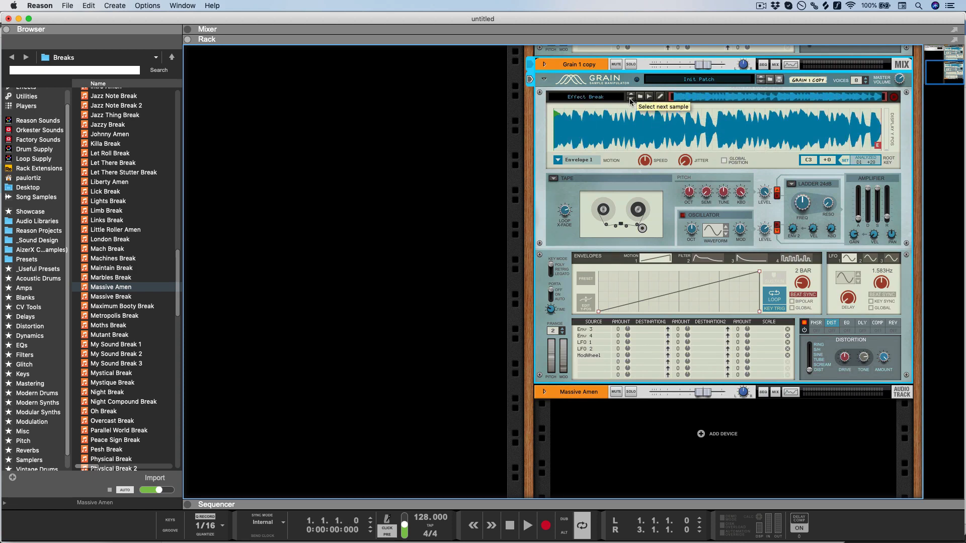
pyautogui.press('space')
pyautogui.moveTo(802, 285); pyautogui.dragTo(801, 296)
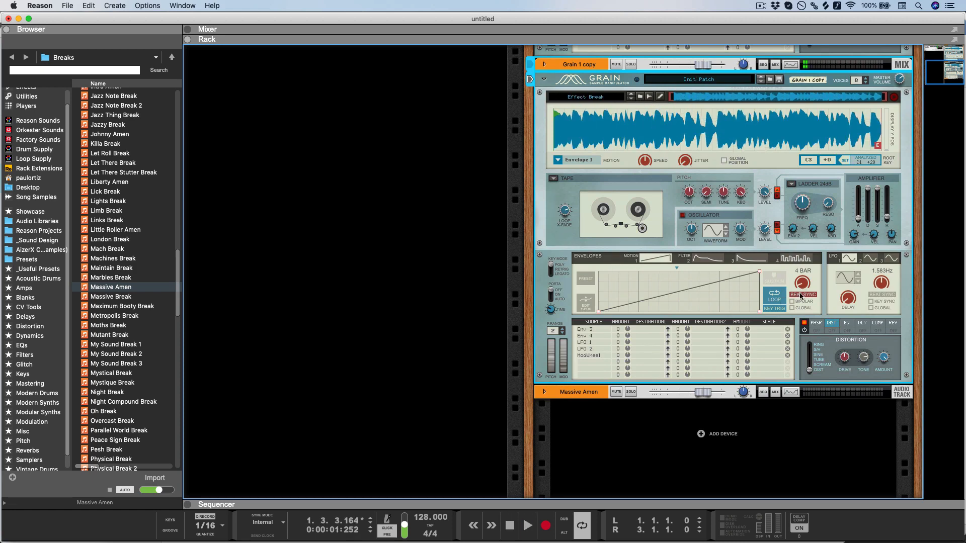
# Play both Grain devices together, raise the tempo to 144 and lower the Grain 1 copy channel to -4.78 dB.
pyautogui.press('space')
pyautogui.scroll(2, 672, 276)
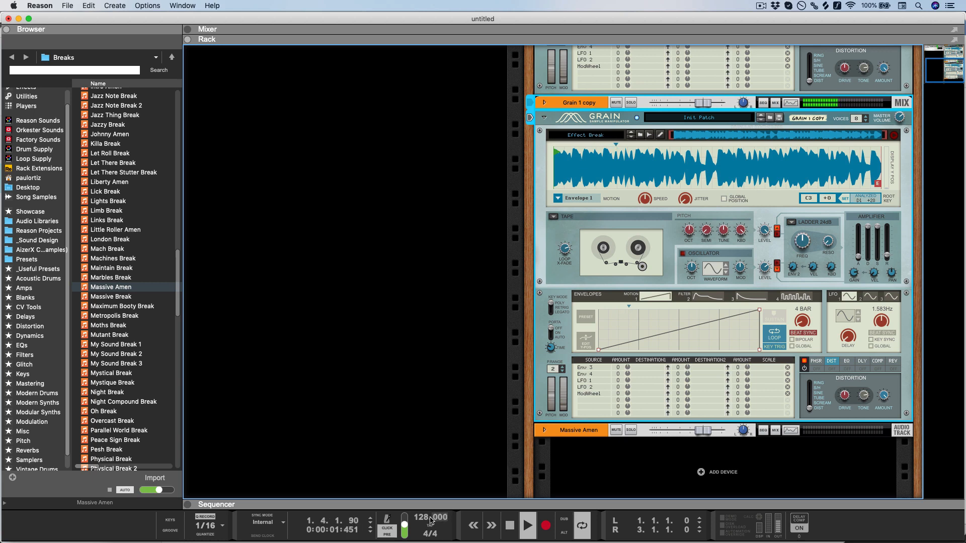
pyautogui.moveTo(430, 521); pyautogui.dragTo(434, 484)
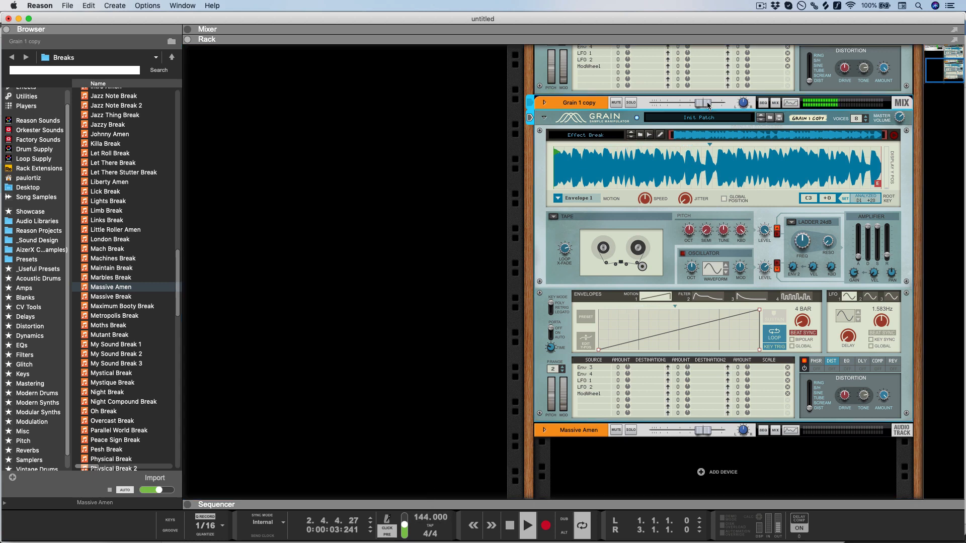
pyautogui.moveTo(708, 105); pyautogui.dragTo(695, 107)
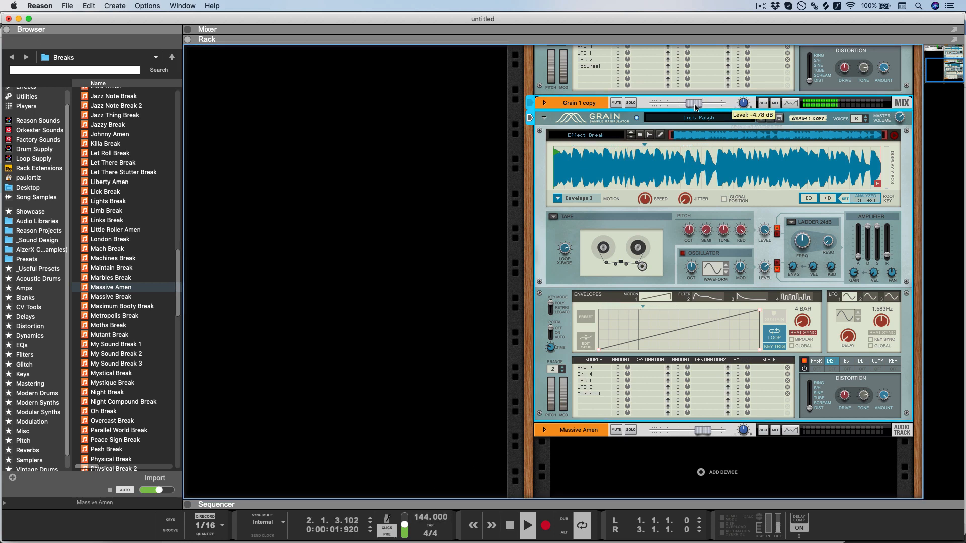
# Duplicate the two-bar clips on both Grain tracks and extend the loop to bar 5.
pyautogui.press('F7')
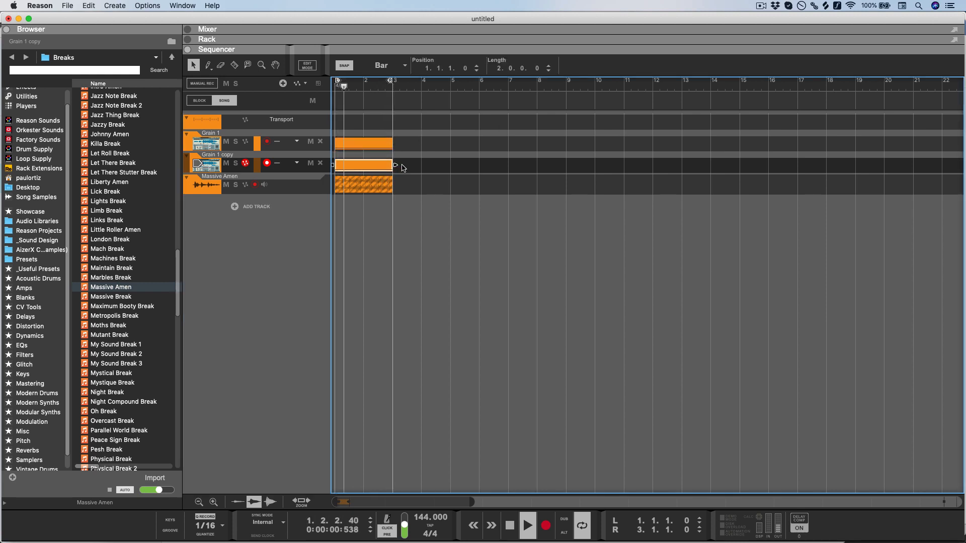
pyautogui.press('super+d')
pyautogui.click(385, 144)
pyautogui.press('super+d')
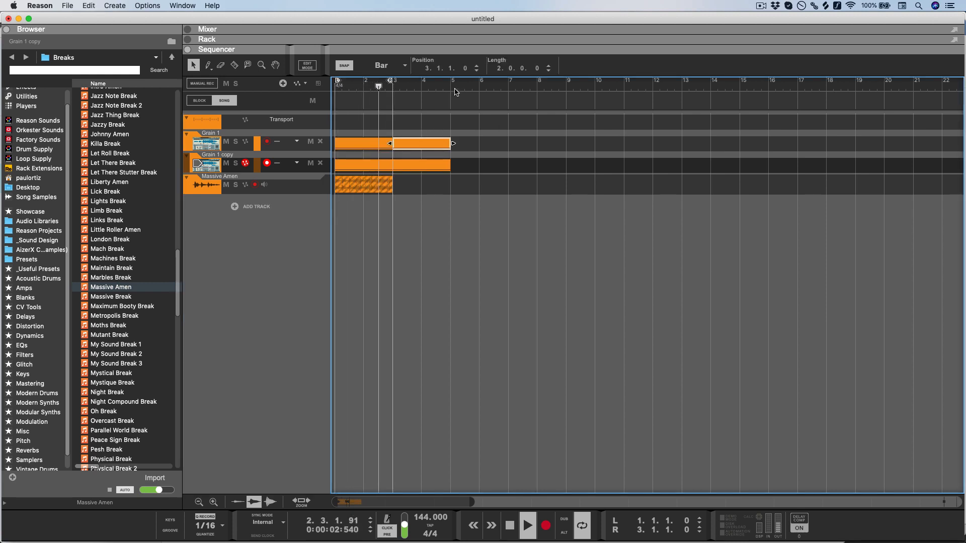
# Lower the song tempo to 139 while the four-bar loop plays, and stop playback.
pyautogui.press('F6')
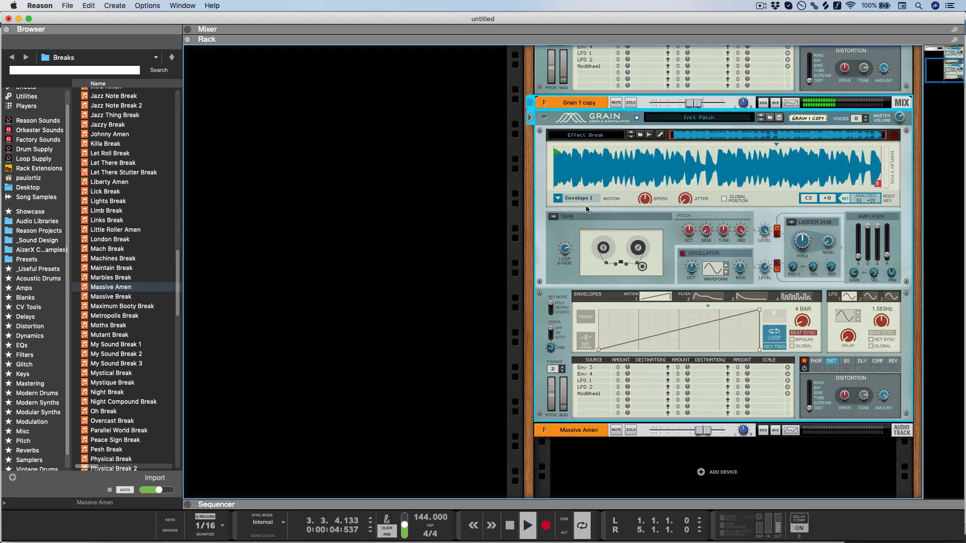
pyautogui.scroll(2, 586, 206)
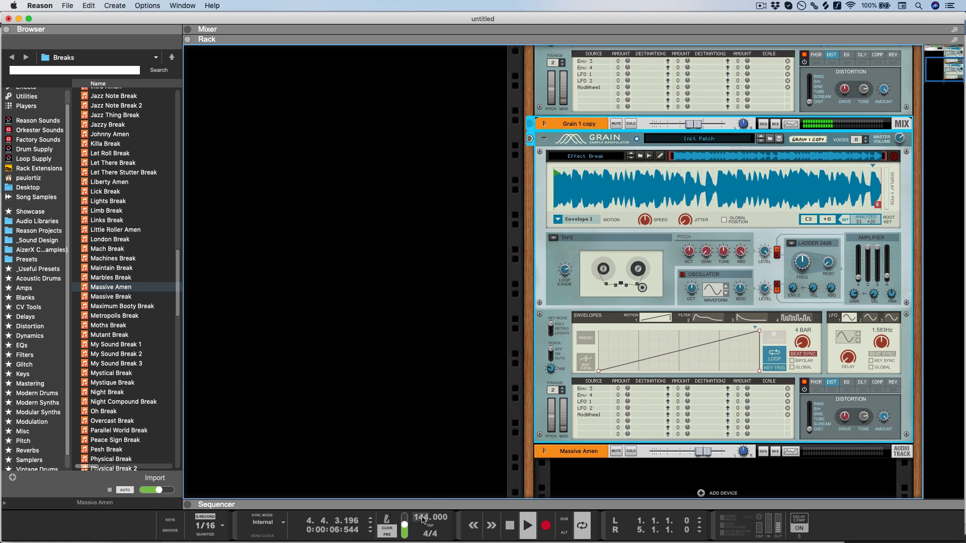
pyautogui.moveTo(422, 520); pyautogui.dragTo(422, 526)
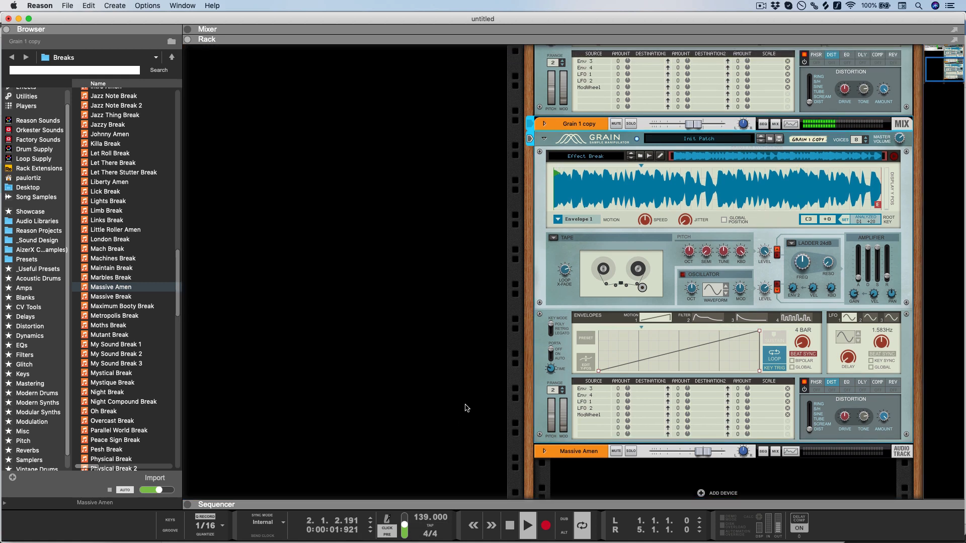
pyautogui.press('space')
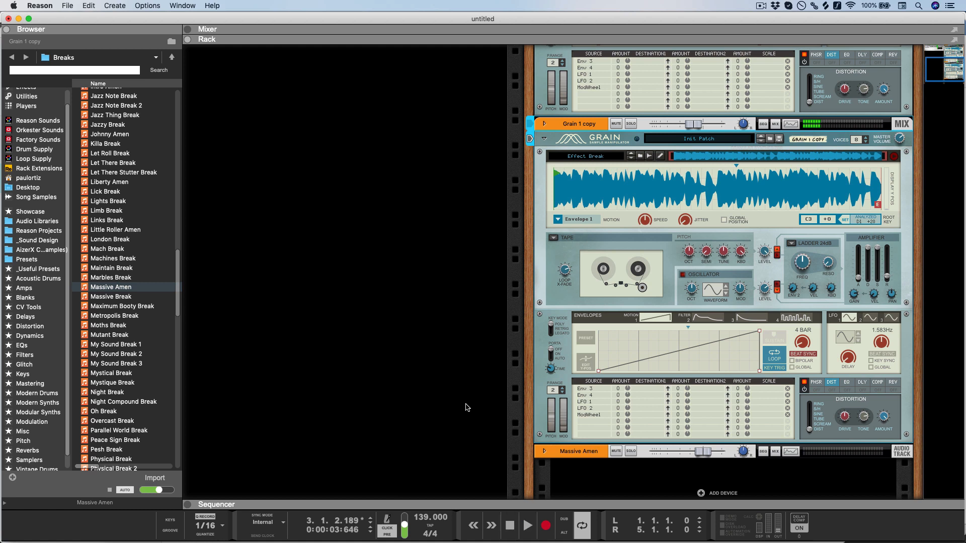
# Step through the following break samples in the Grain 1 copy, audition Fairlight Break, and load Firin Line Break.
pyautogui.click(632, 159)
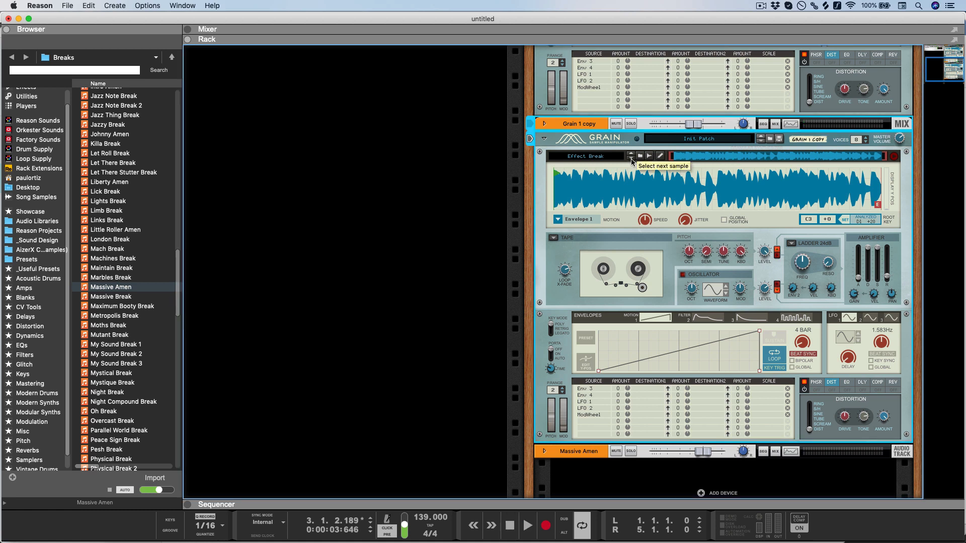
pyautogui.click(631, 160)
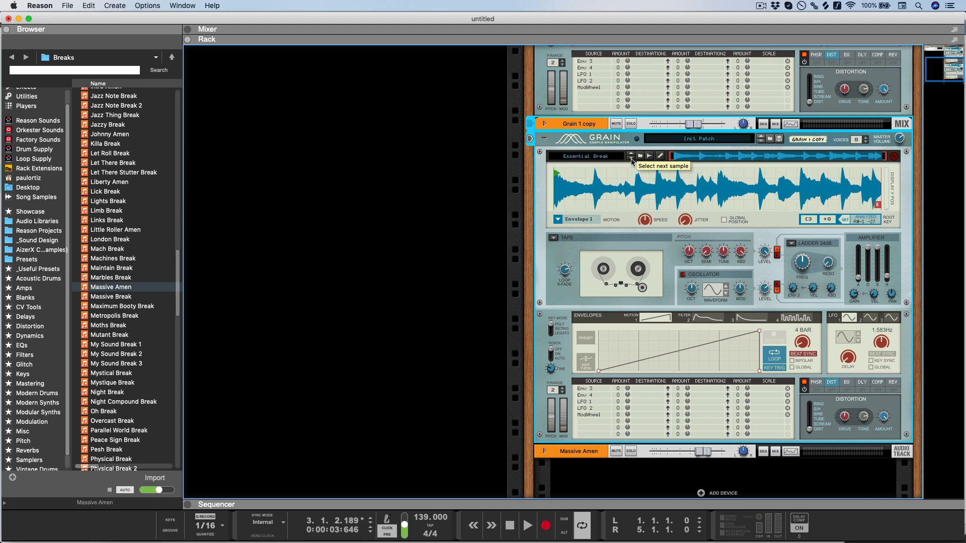
pyautogui.click(631, 159)
pyautogui.click(632, 154)
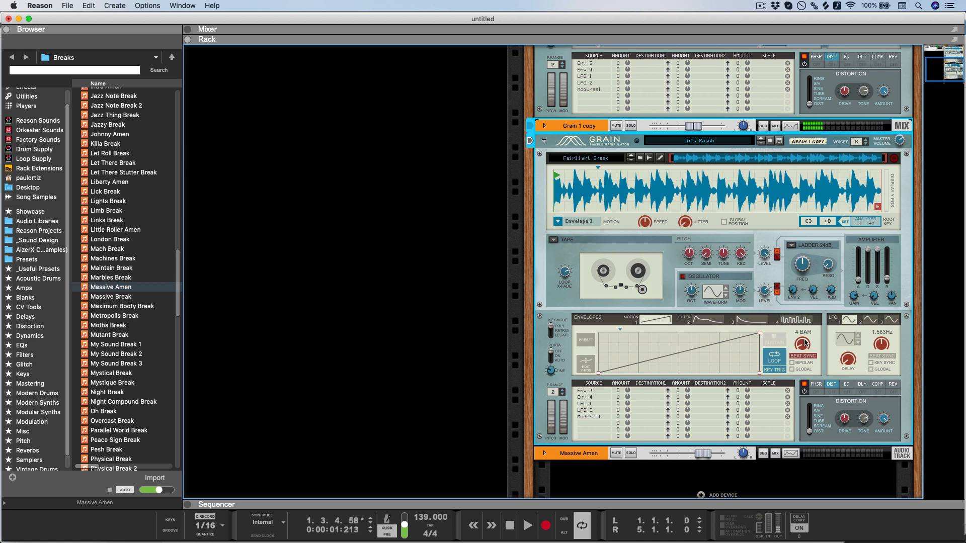
pyautogui.press('space')
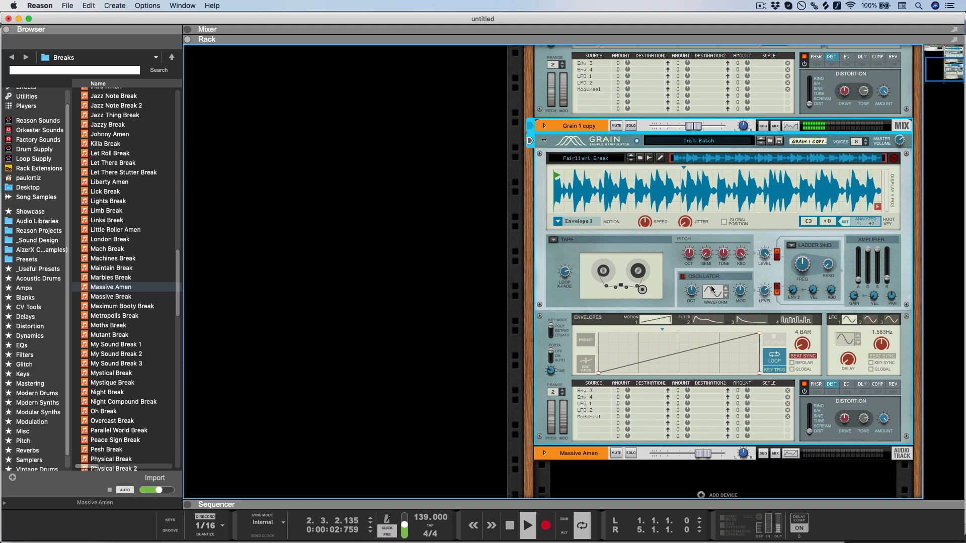
pyautogui.click(631, 161)
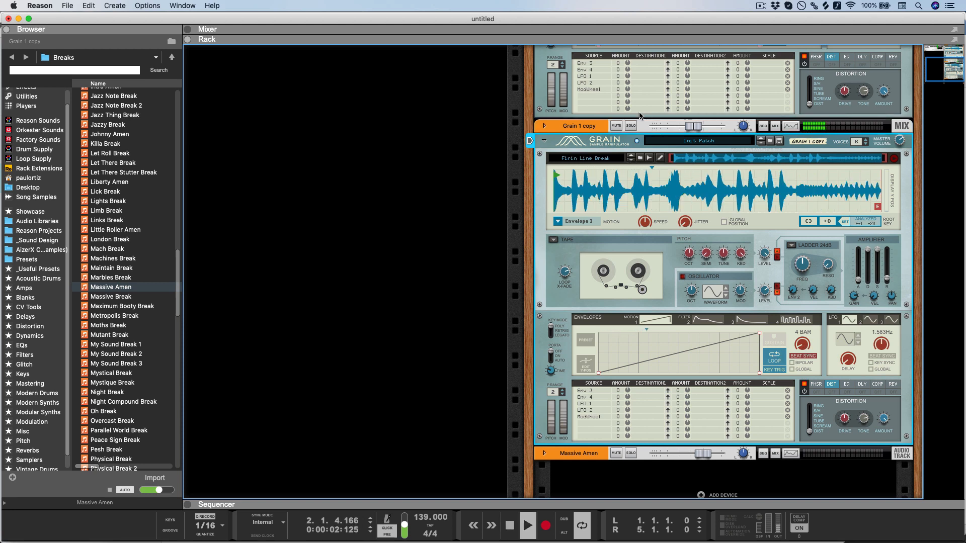
# Briefly solo the Grain 1 copy channel, lower the tempo to 133 and raise the channel's level slightly.
pyautogui.click(631, 126)
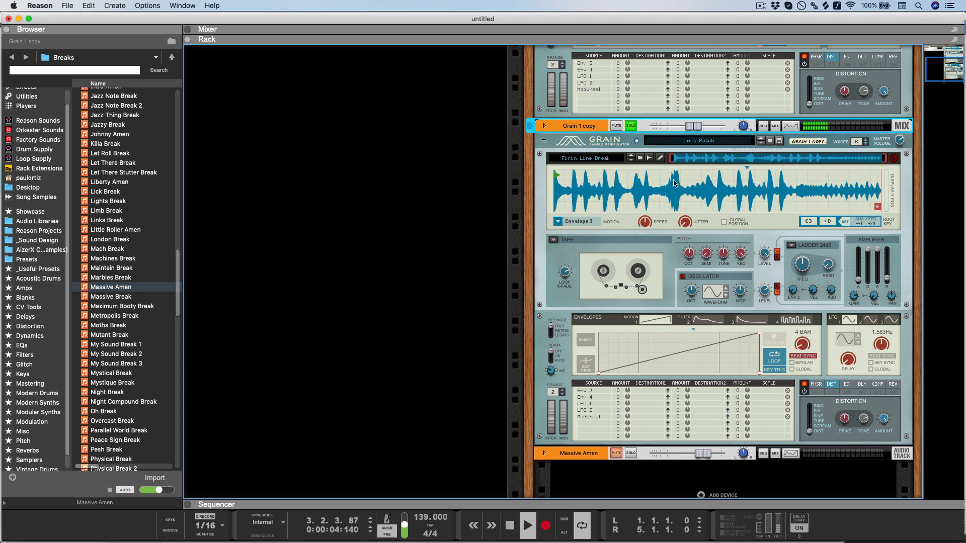
pyautogui.click(631, 126)
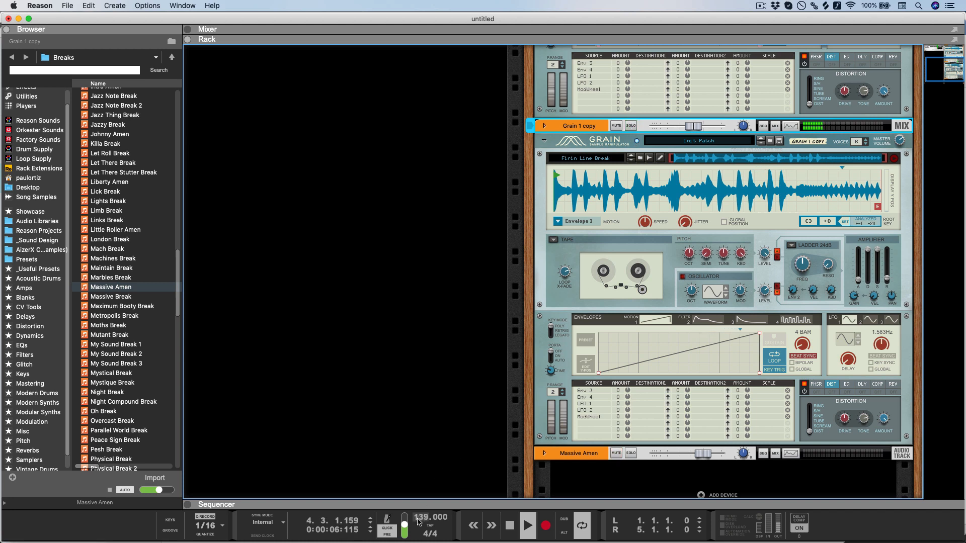
pyautogui.moveTo(421, 519); pyautogui.dragTo(417, 534)
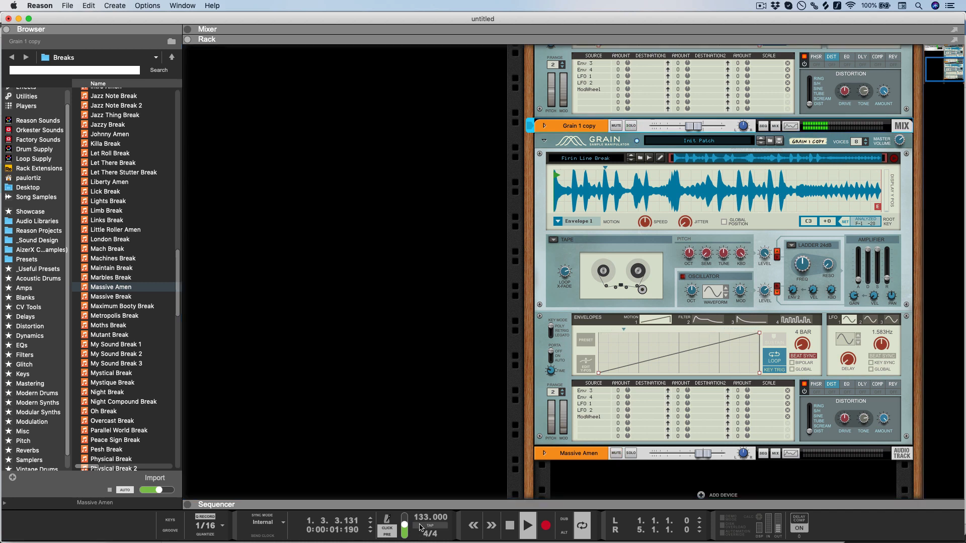
pyautogui.moveTo(697, 128); pyautogui.dragTo(702, 129)
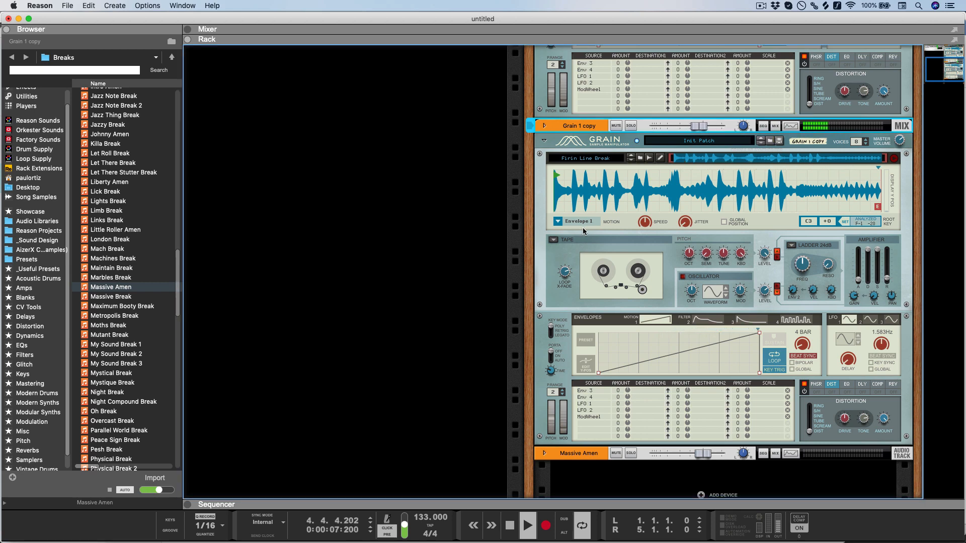
# Bounce all clips on both Grain tracks in place to audio and move the bounced clips to bar 5.
pyautogui.press('F7')
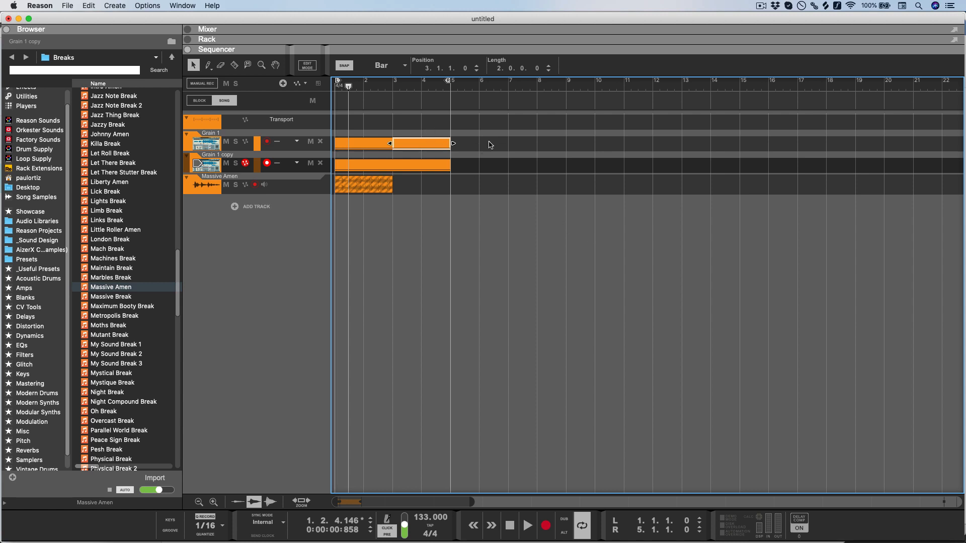
pyautogui.moveTo(489, 145); pyautogui.dragTo(352, 152)
pyautogui.rightClick(353, 145)
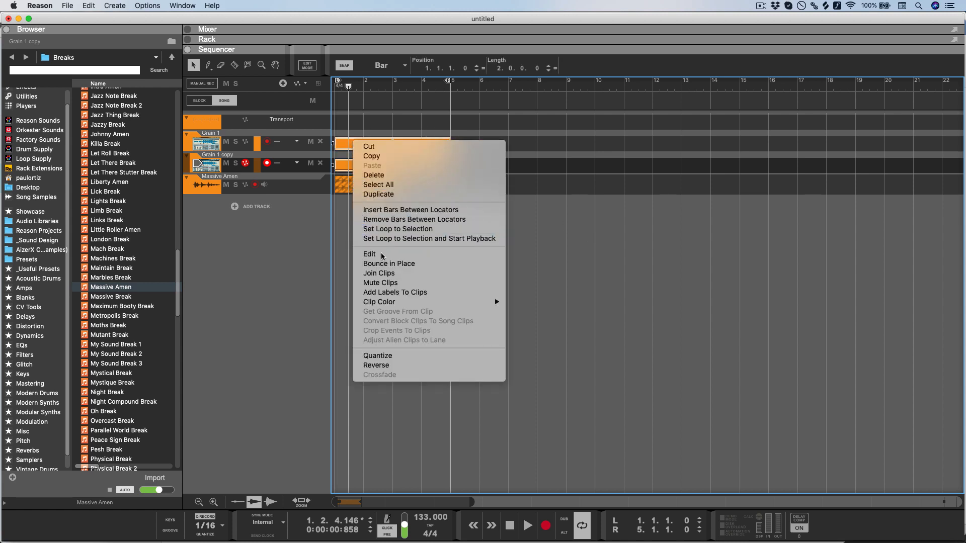
pyautogui.click(634, 206)
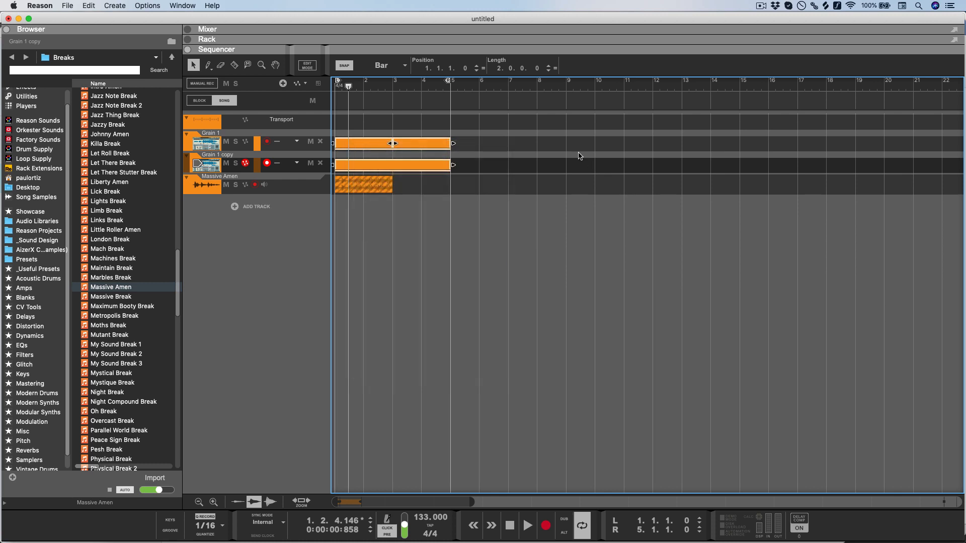
pyautogui.moveTo(471, 165)
pyautogui.mouseDown()
pyautogui.moveTo(366, 162)
pyautogui.moveTo(481, 163)
pyautogui.mouseUp()
pyautogui.moveTo(410, 215); pyautogui.dragTo(525, 215)
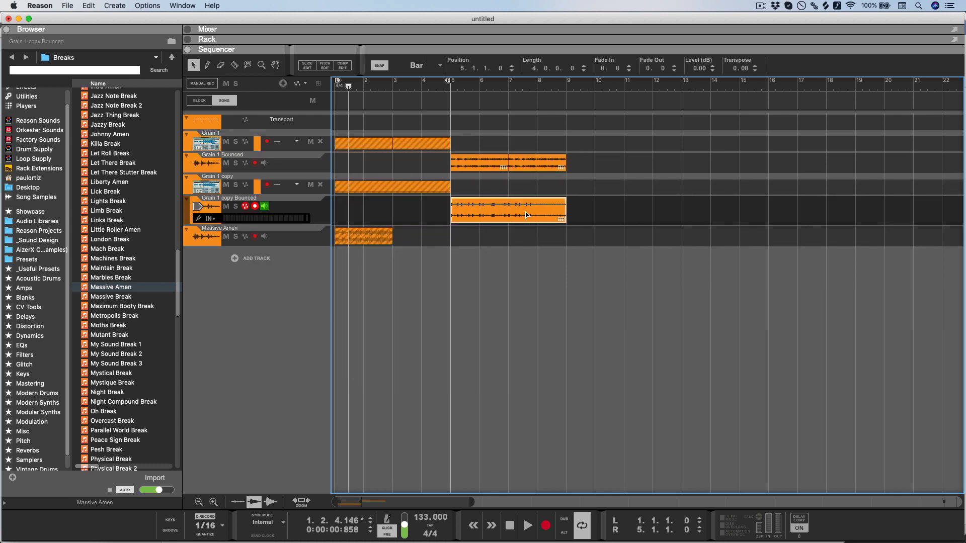
# Set the loop from bar 5 to bar 9 and play back the bounced audio from bar 5.
pyautogui.scroll(1, 570, 93)
pyautogui.keyDown('alt'); pyautogui.click(566, 89); pyautogui.keyUp('alt')
pyautogui.keyDown('super'); pyautogui.click(449, 88); pyautogui.keyUp('super')
pyautogui.click(450, 88)
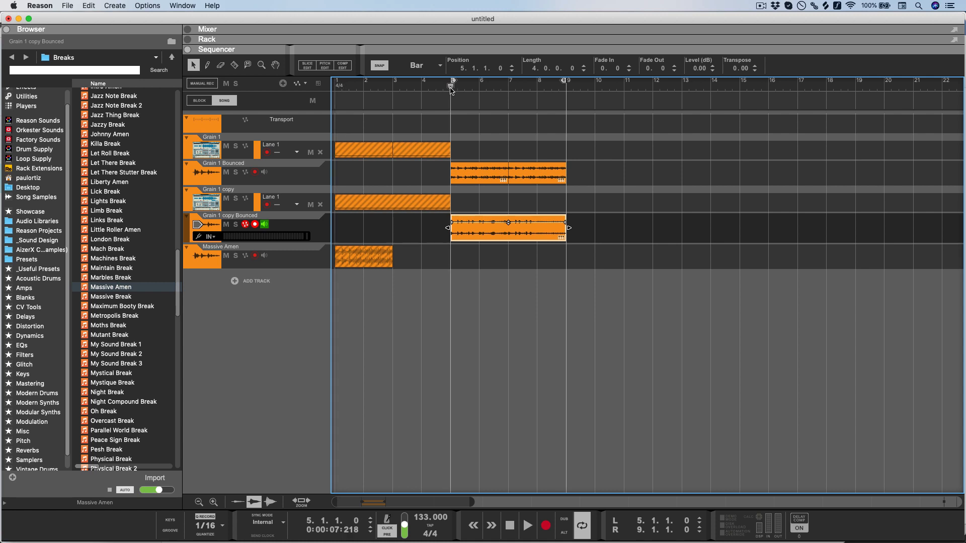
pyautogui.press('space')
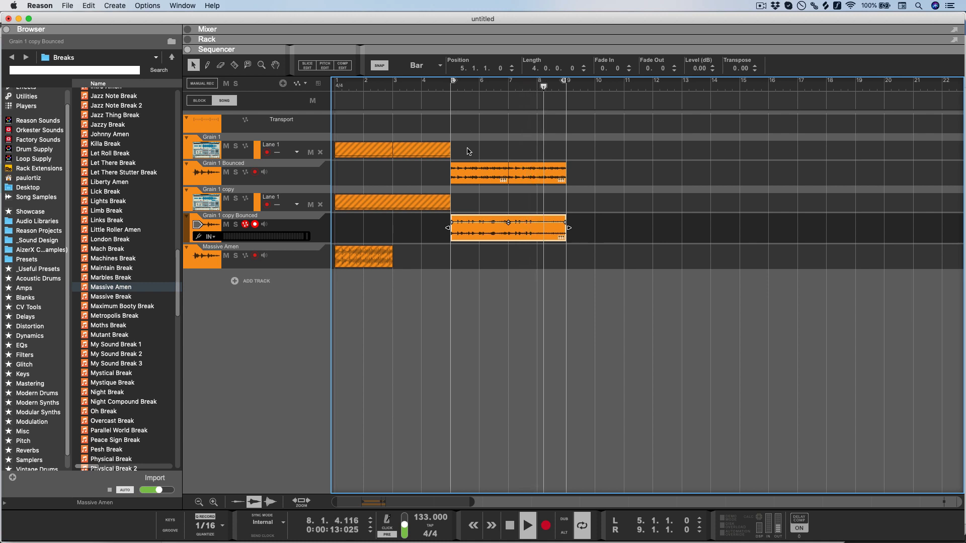
pyautogui.press('space')
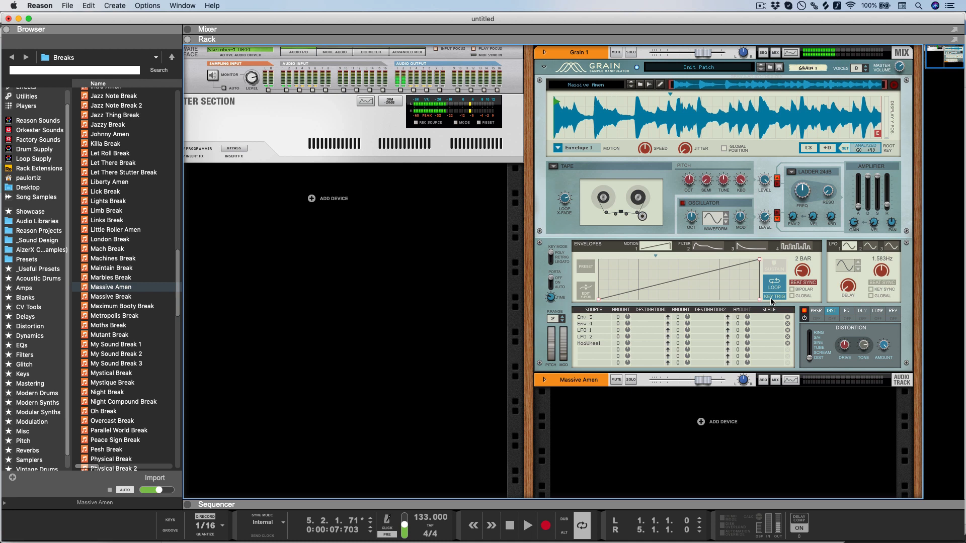
# Turn off key triggering for Grain 1's motion envelope and play from the song start.
pyautogui.click(772, 299)
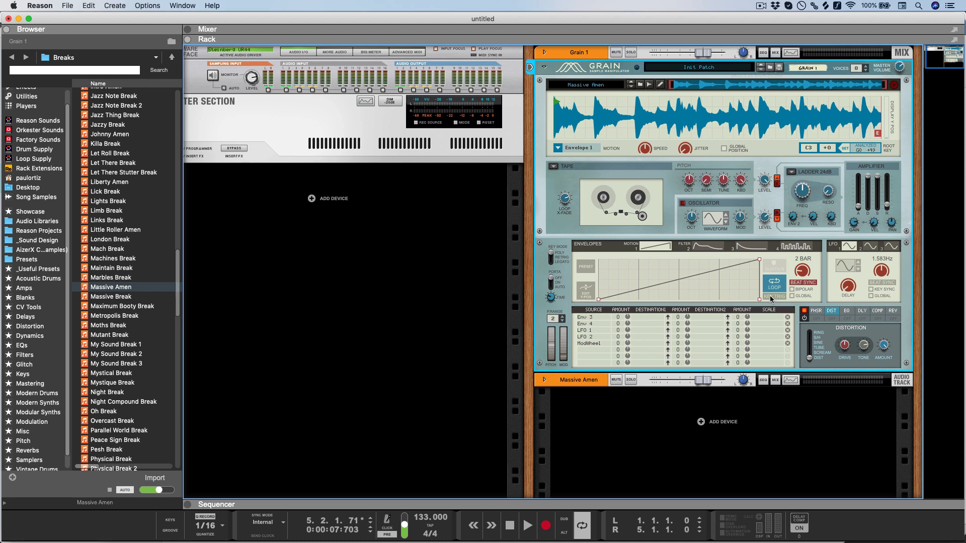
pyautogui.hotkey('shift', 'Return')
pyautogui.press('space')
# Delete the note clips from the Grain 1 track in the sequencer.
pyautogui.press('F7')
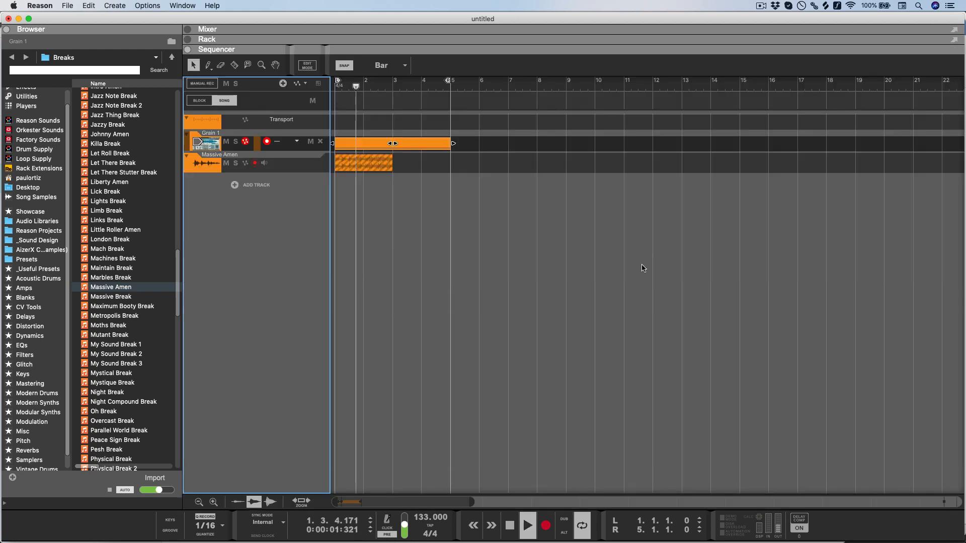
pyautogui.click(391, 143)
pyautogui.press('Delete')
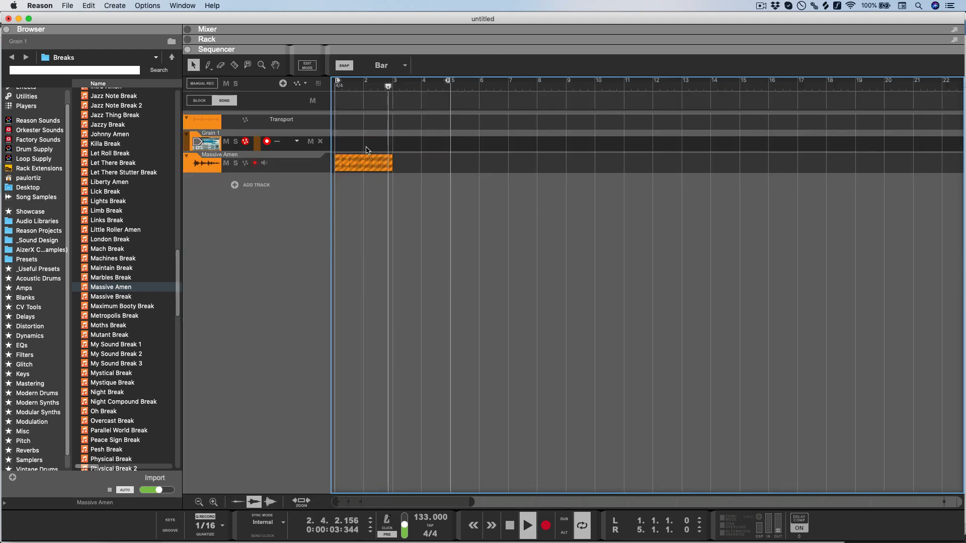
# Show the rack alongside the sequencer, set Grain 1's amp attack to 2.9 ms and stop playback.
pyautogui.press('F6')
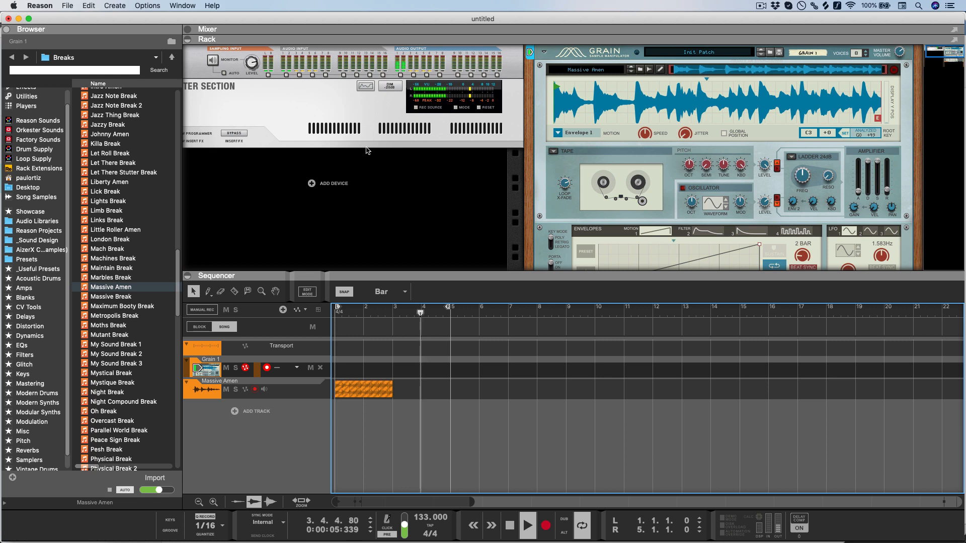
pyautogui.click(859, 192)
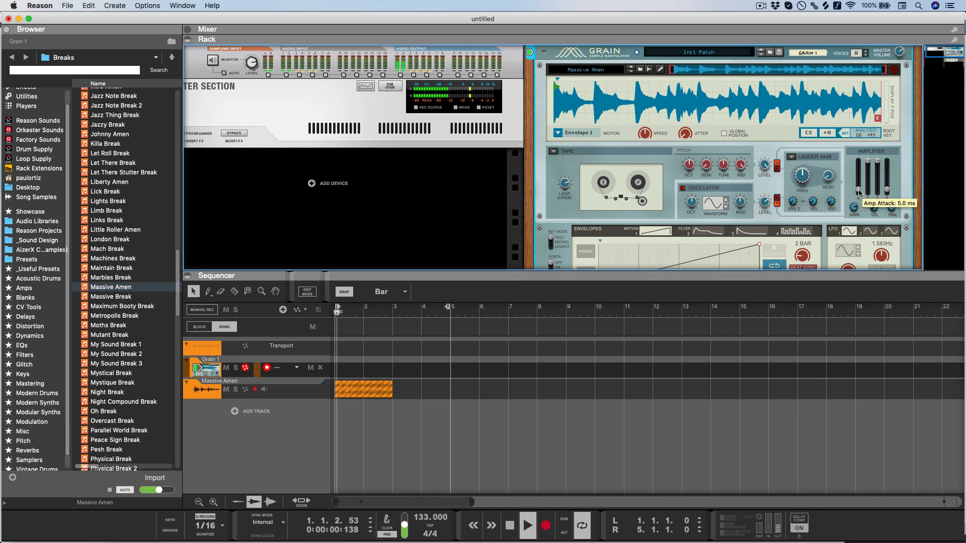
pyautogui.moveTo(859, 192); pyautogui.dragTo(858, 193)
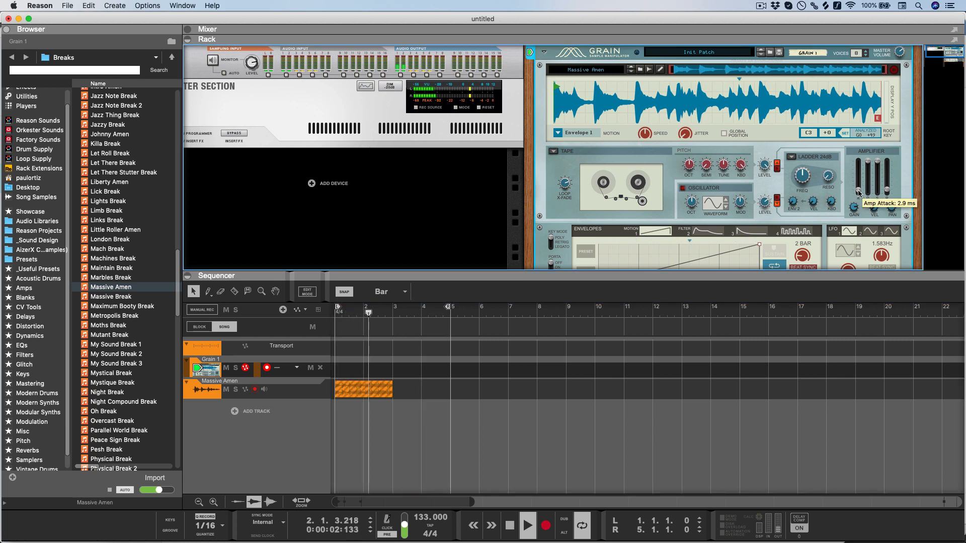
pyautogui.press('space')
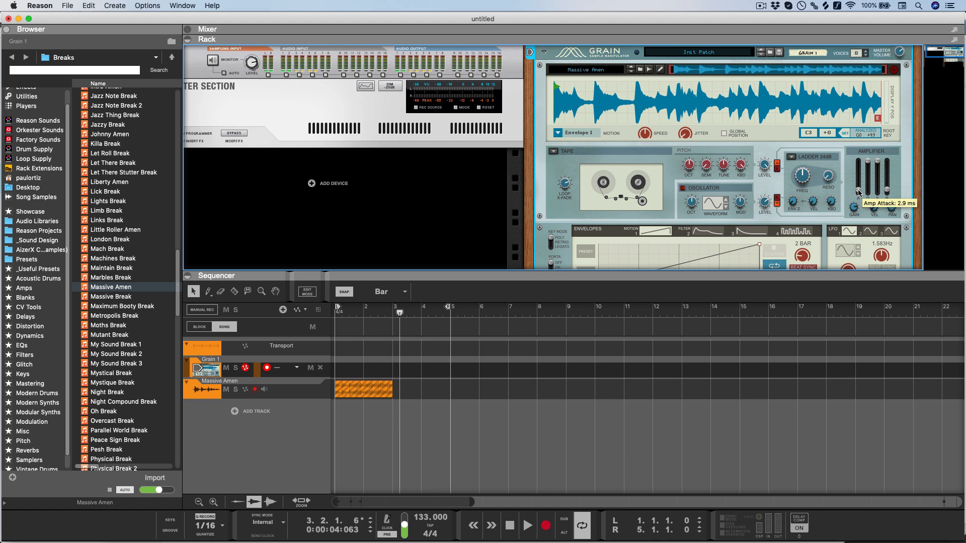
# Show the rack and examine the Combinator's Grain devices and the key zones around Grain 1 copy in the key mapping.
pyautogui.press('F7')
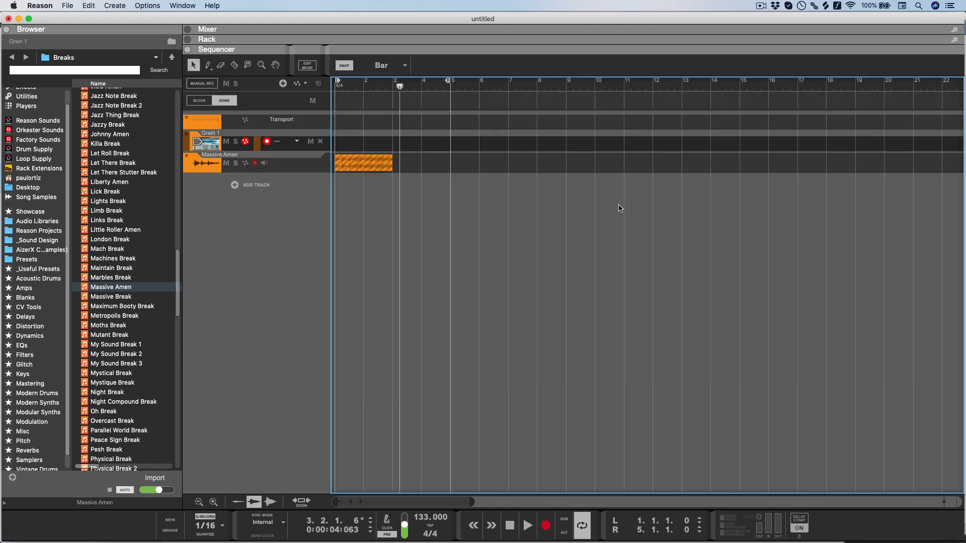
pyautogui.press('F6')
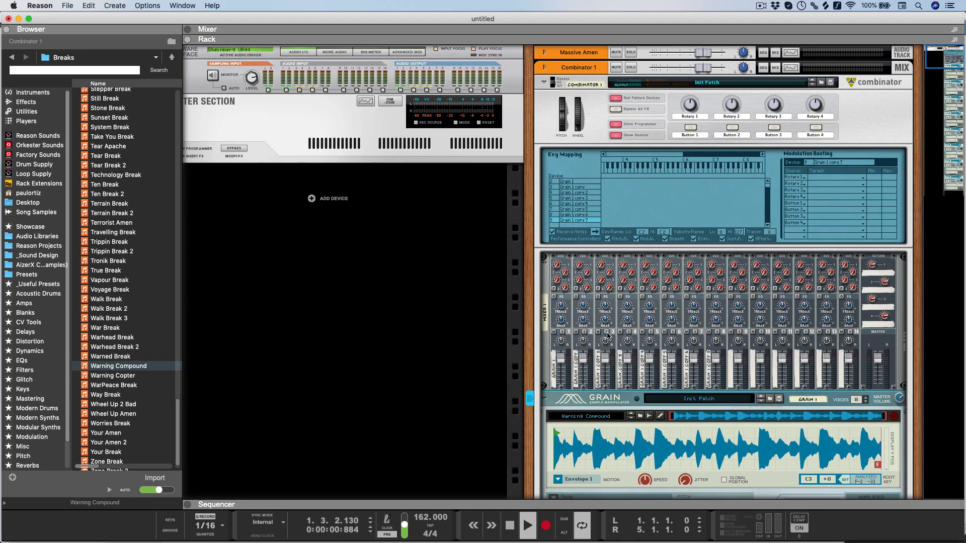
pyautogui.scroll(-15, 608, 336)
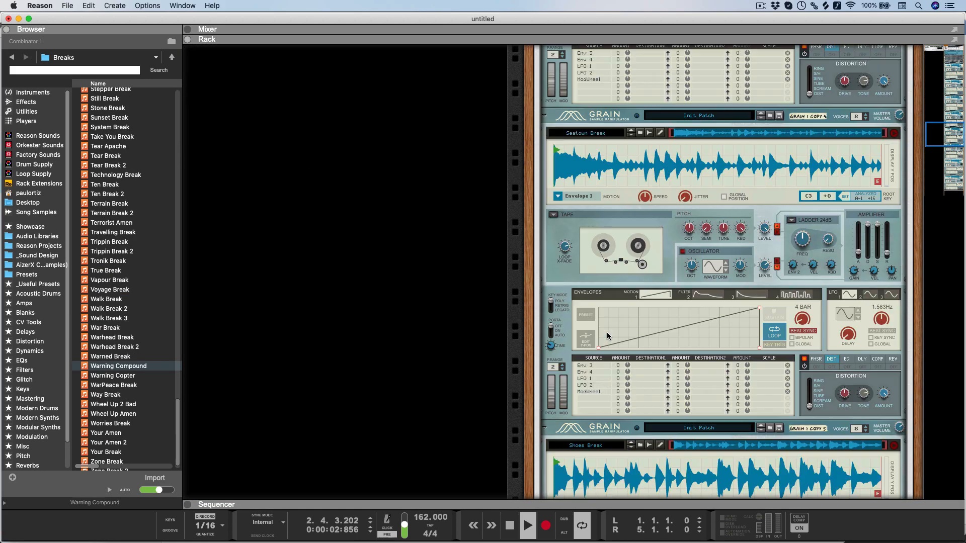
pyautogui.scroll(20, 607, 336)
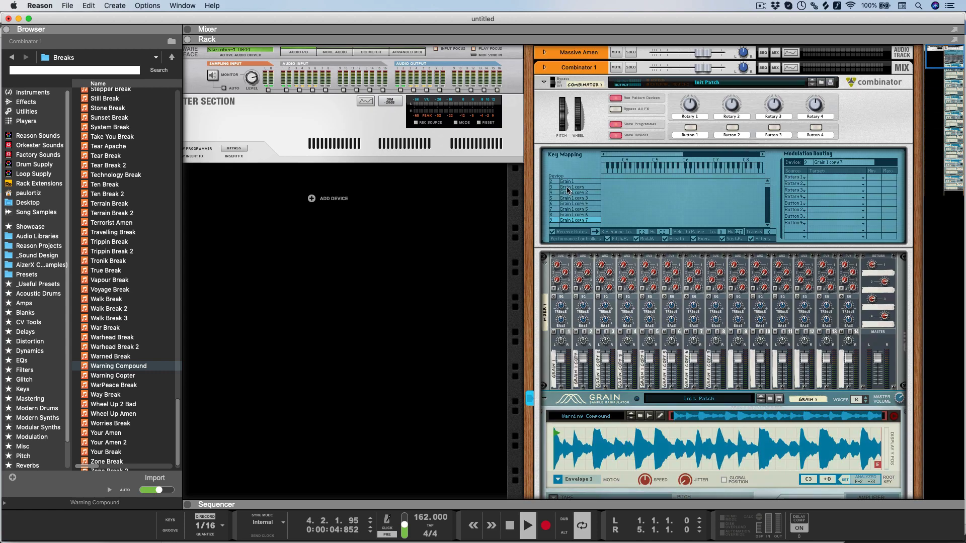
pyautogui.click(567, 187)
pyautogui.moveTo(700, 154); pyautogui.dragTo(646, 170)
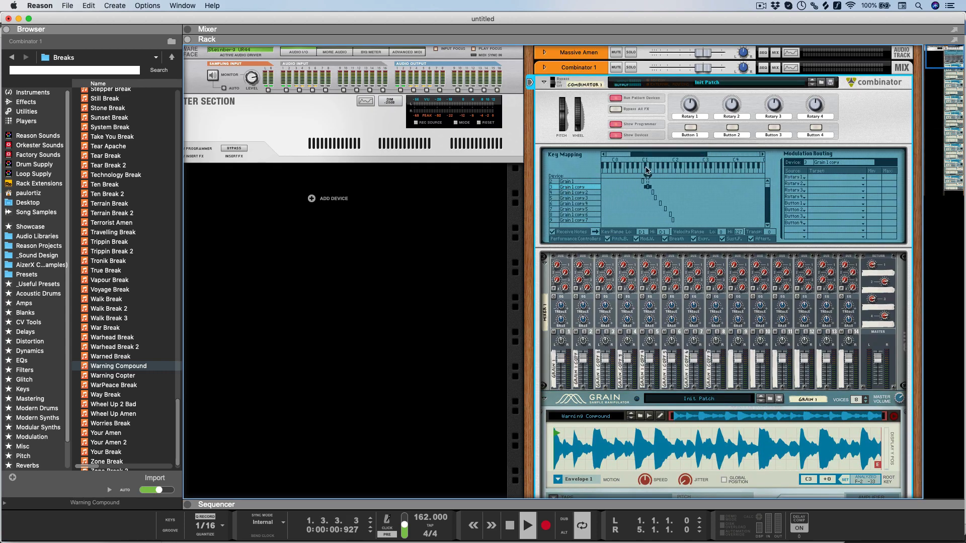
# Inspect the audio cabling on the rear of the Combinator's Grain devices.
pyautogui.scroll(-3, 635, 293)
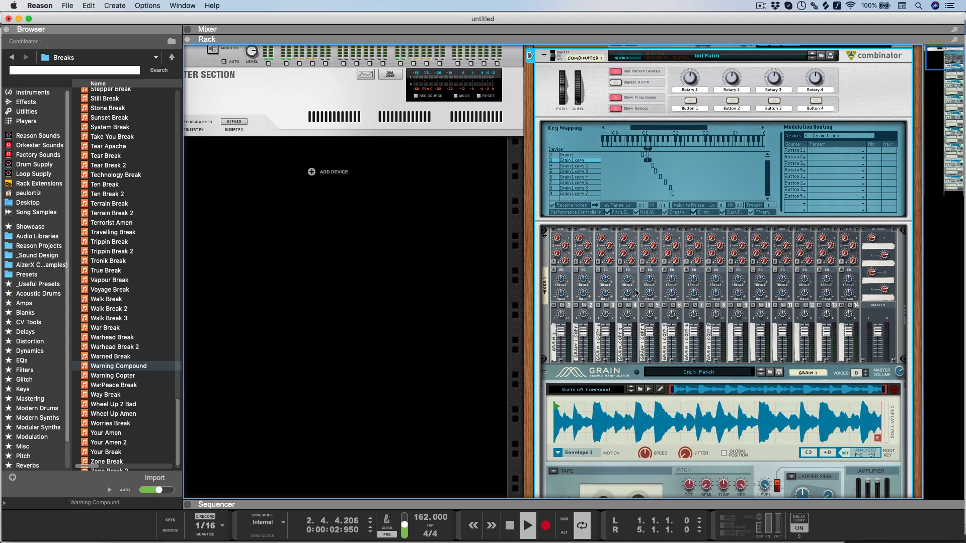
pyautogui.press('Tab')
pyautogui.scroll(-10, 652, 332)
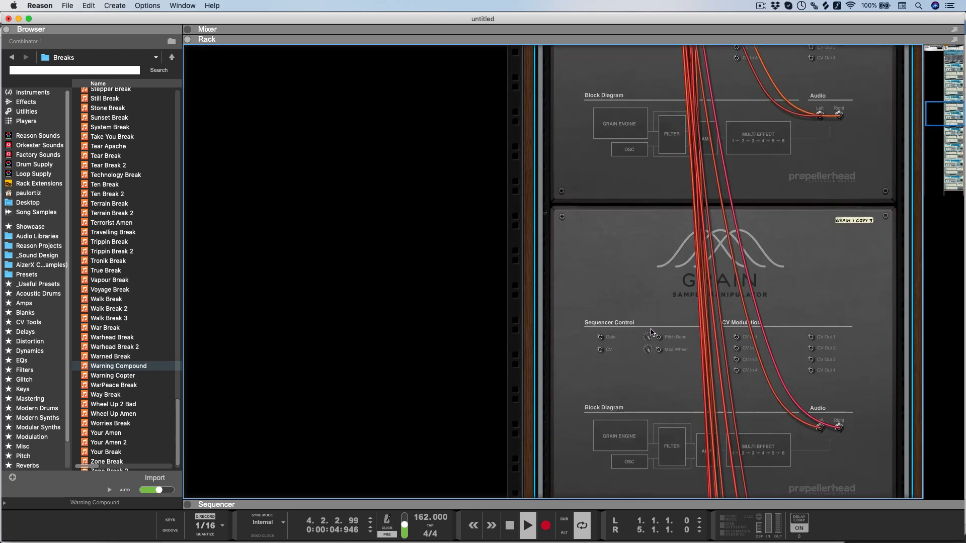
# Return to the rack front and examine the amp attack and envelope settings of Grain 1 copy 4.
pyautogui.press('Tab')
pyautogui.scroll(-2, 651, 332)
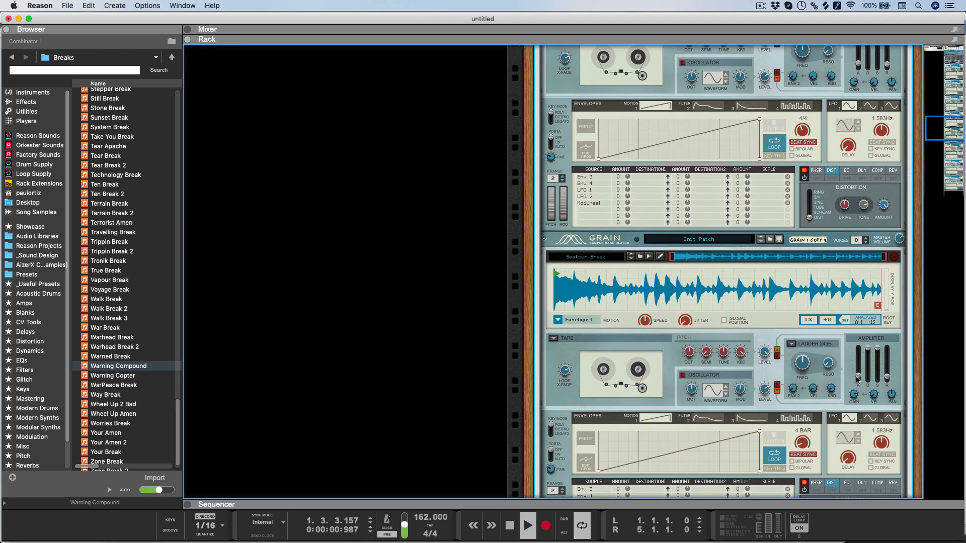
pyautogui.click(858, 380)
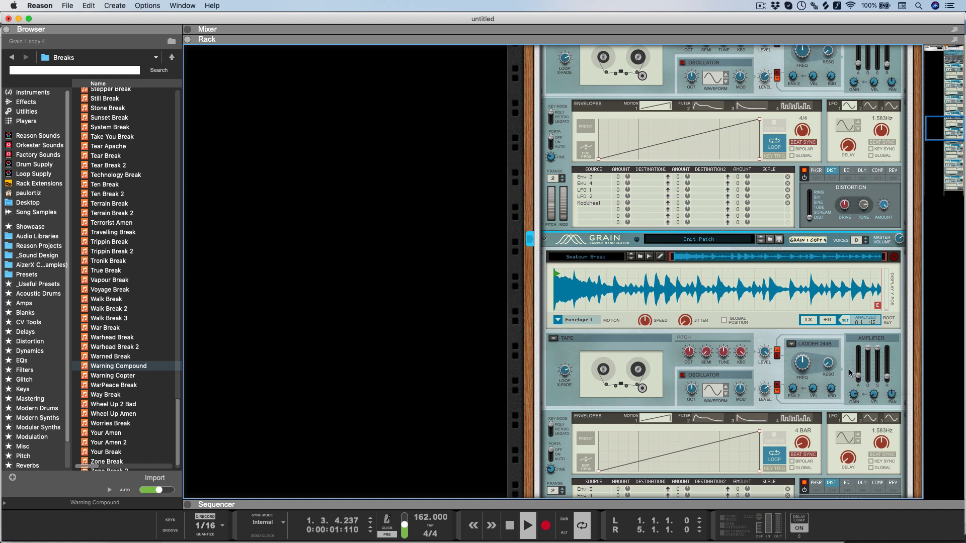
pyautogui.scroll(-6, 851, 372)
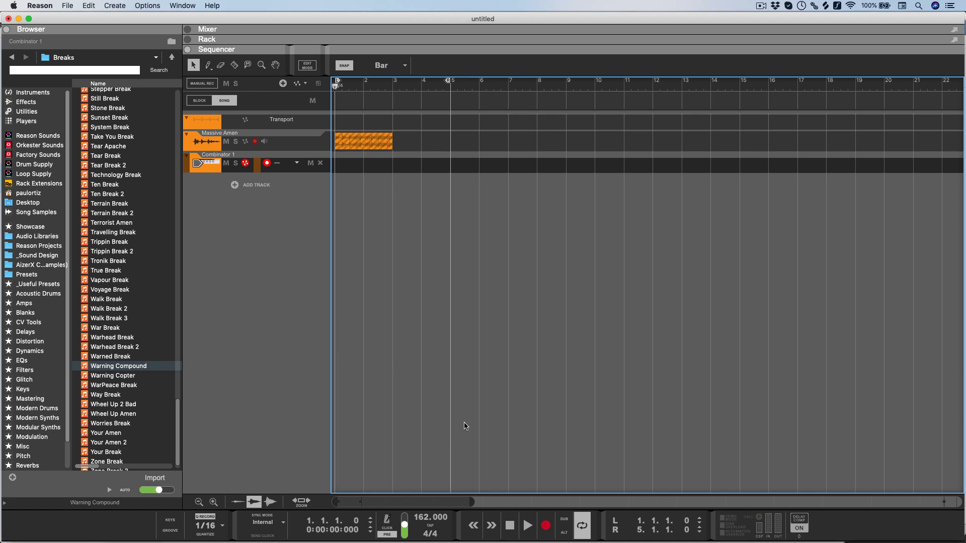
# Play the Combinator's breaks with the metronome click on, stop, and restart playback from the song start.
pyautogui.press('space')
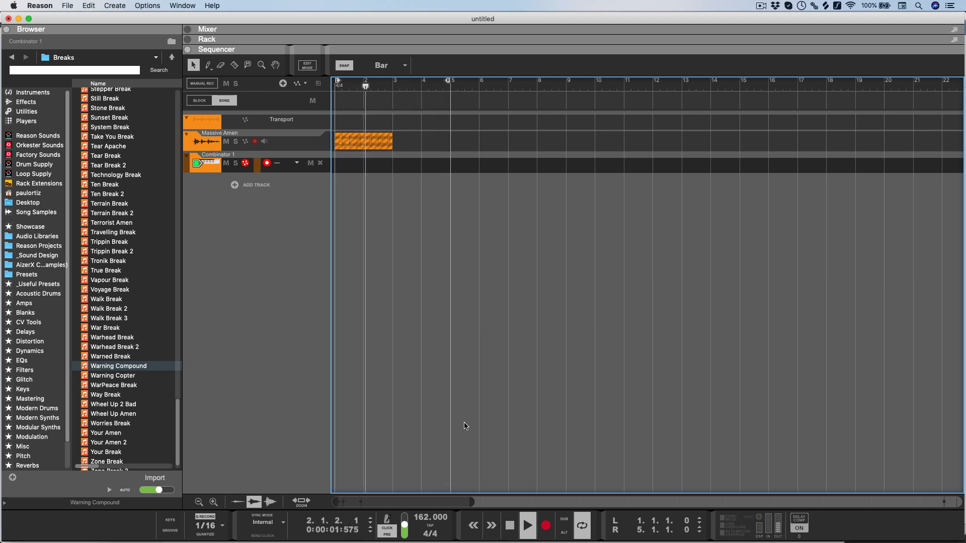
pyautogui.press('space')
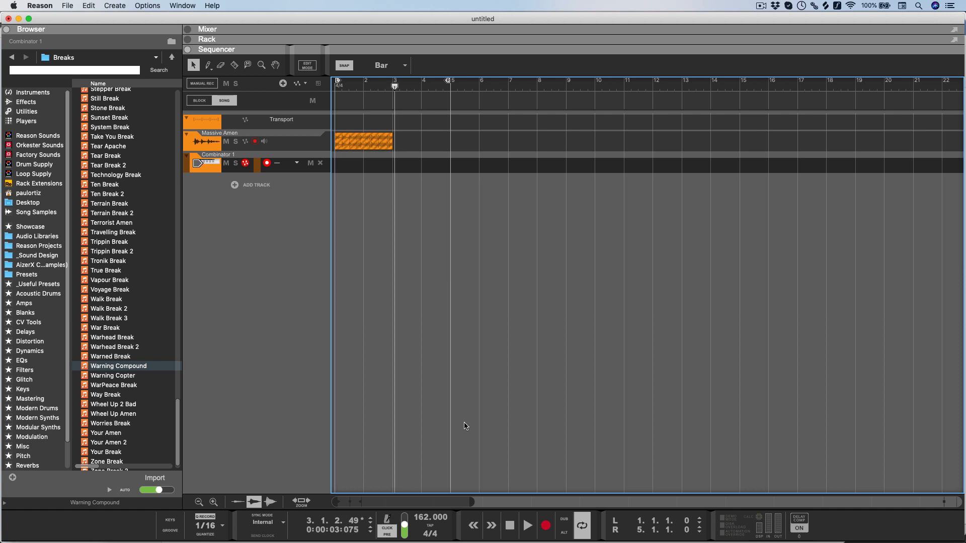
pyautogui.hotkey('shift', 'Return')
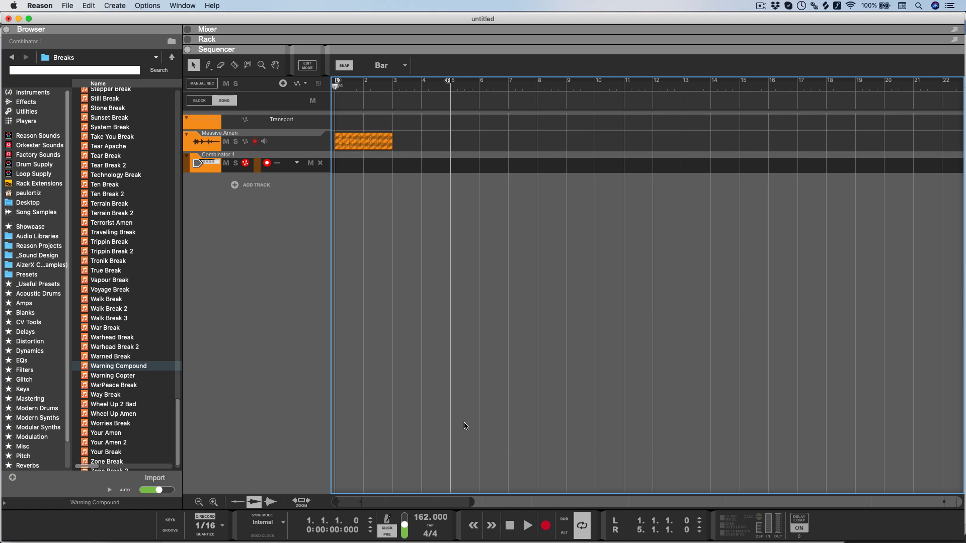
pyautogui.press('space')
# Show the rack, set the song tempo to 120 BPM while the breaks play, and stop playback.
pyautogui.press('F6')
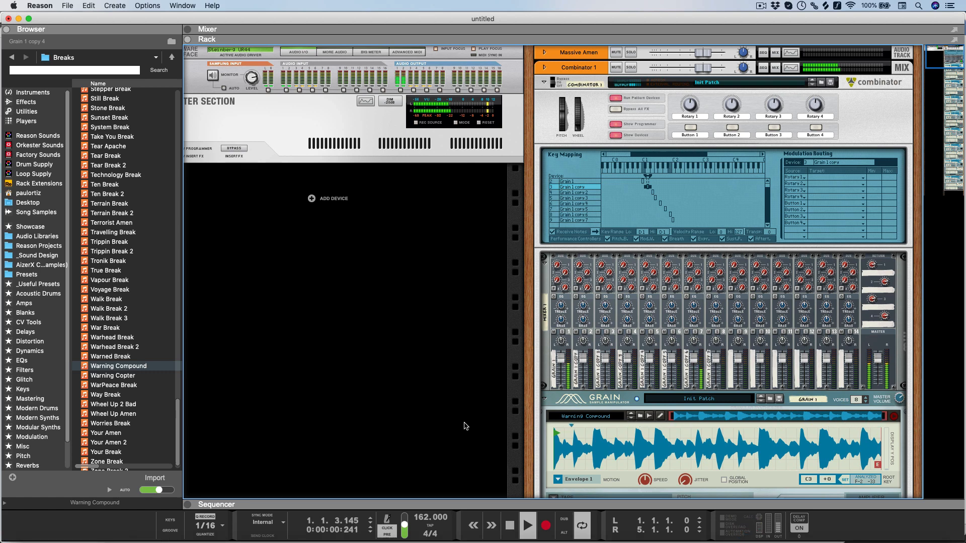
pyautogui.moveTo(420, 517)
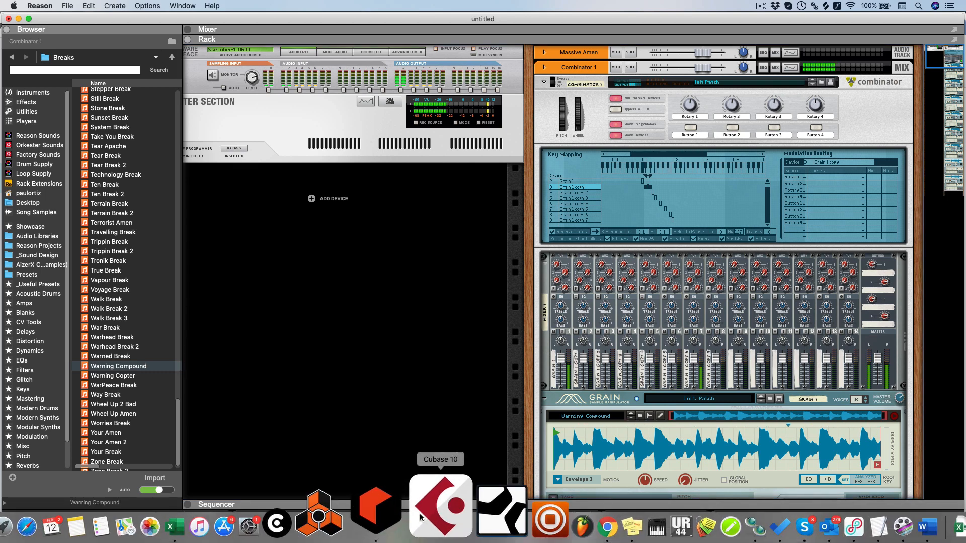
pyautogui.scroll(-8, 415, 445)
pyautogui.moveTo(421, 517)
pyautogui.mouseDown()
pyautogui.moveTo(423, 533)
pyautogui.moveTo(422, 523)
pyautogui.mouseUp()
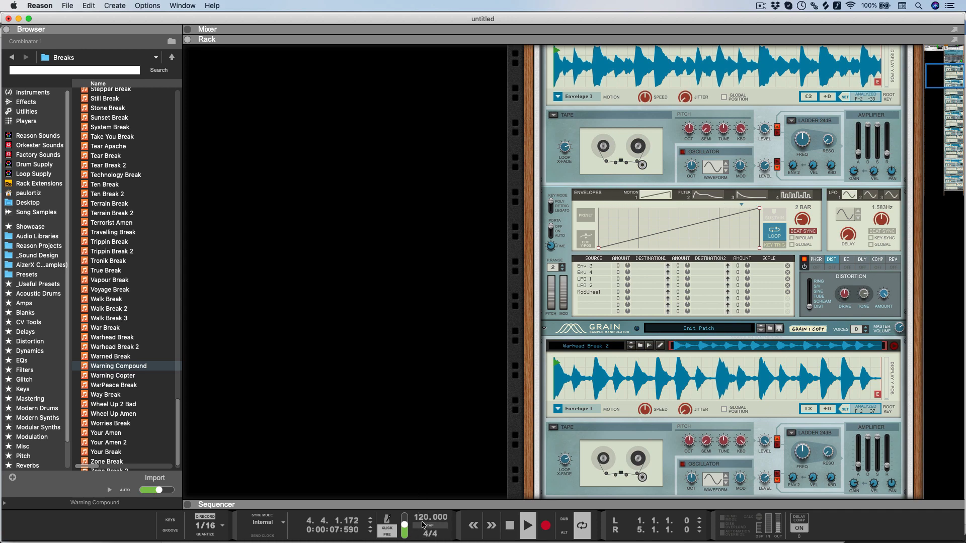
pyautogui.scroll(15, 528, 363)
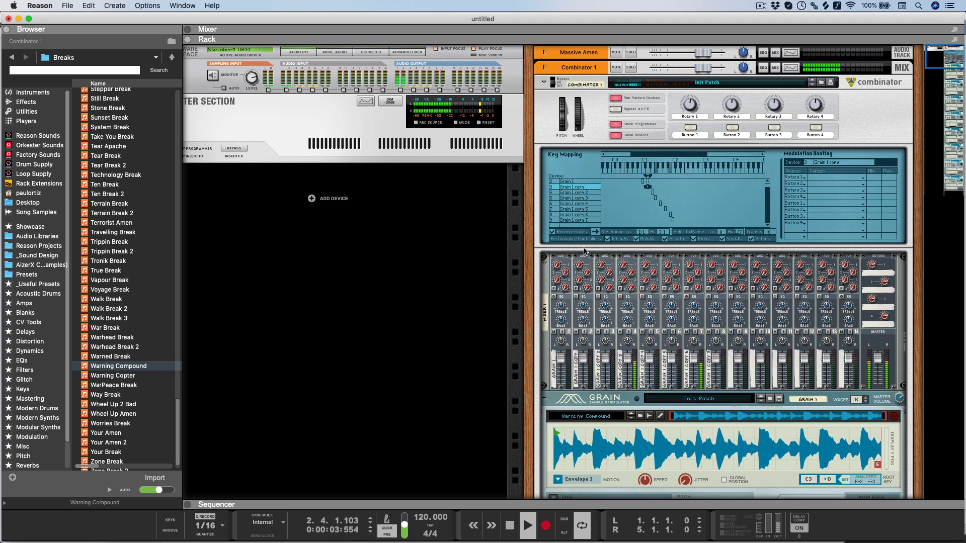
pyautogui.press('space')
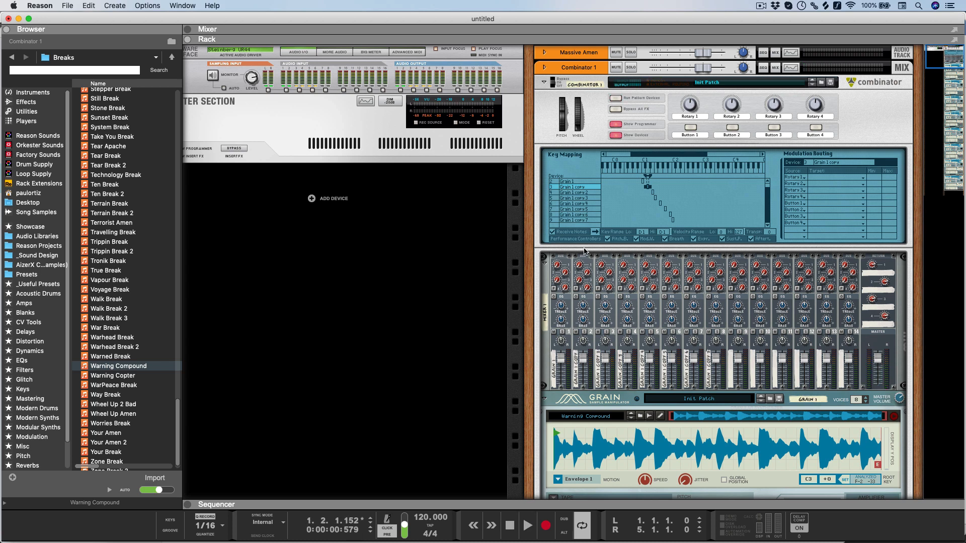